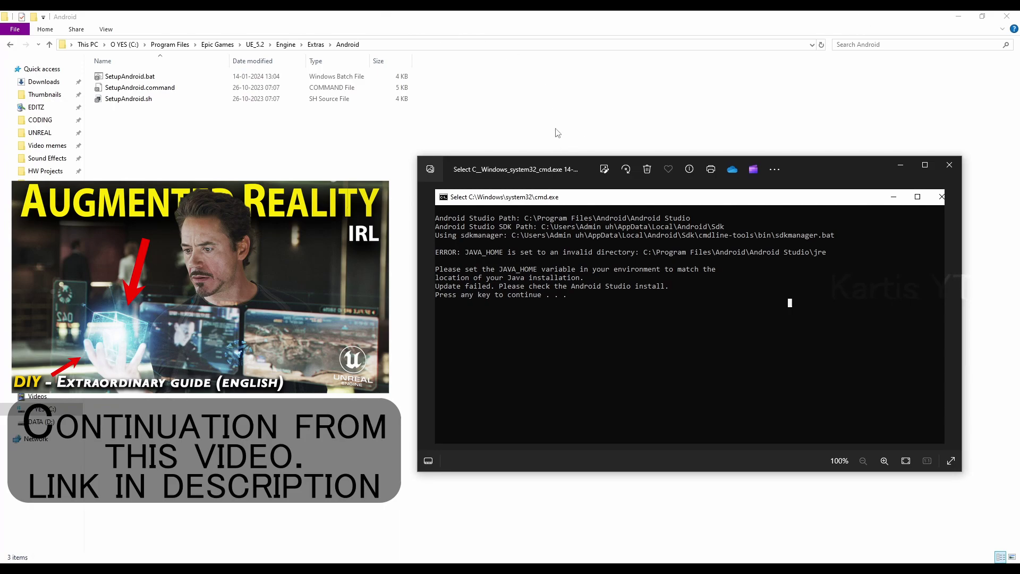
- Run SetupAndroid.bat from the Android folder under UE_5.2 Engine Extras
{"action": "double_click", "coordinate": [142, 80]}
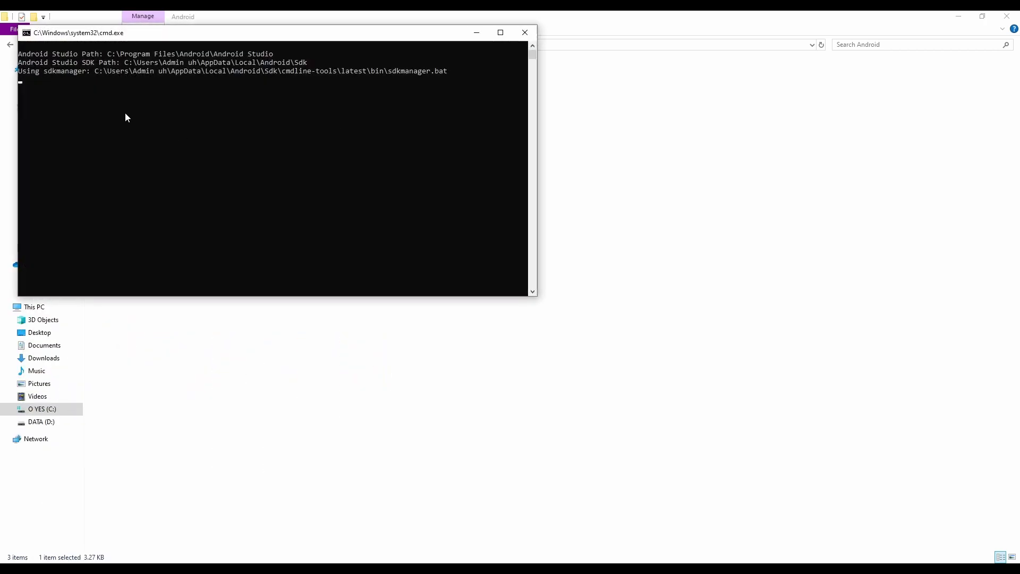
{"action": "left_click_drag", "start_coordinate": [221, 81], "coordinate": [332, 80]}
{"action": "left_click", "coordinate": [241, 88]}
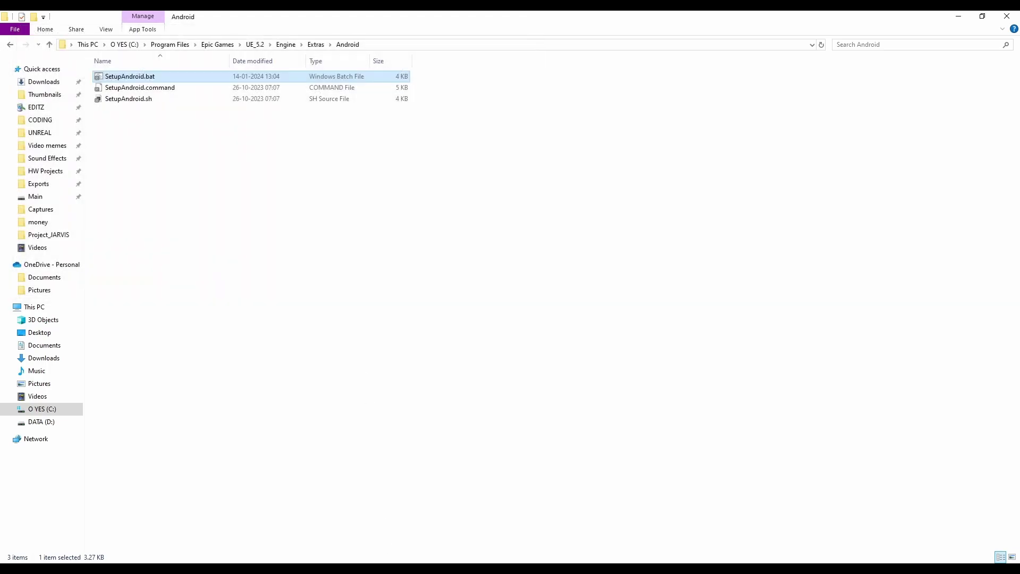
- Switch to the image viewer and look through the saved screenshots of the SDK root and JAVA_HOME setup errors
{"action": "key", "text": "alt+Tab"}
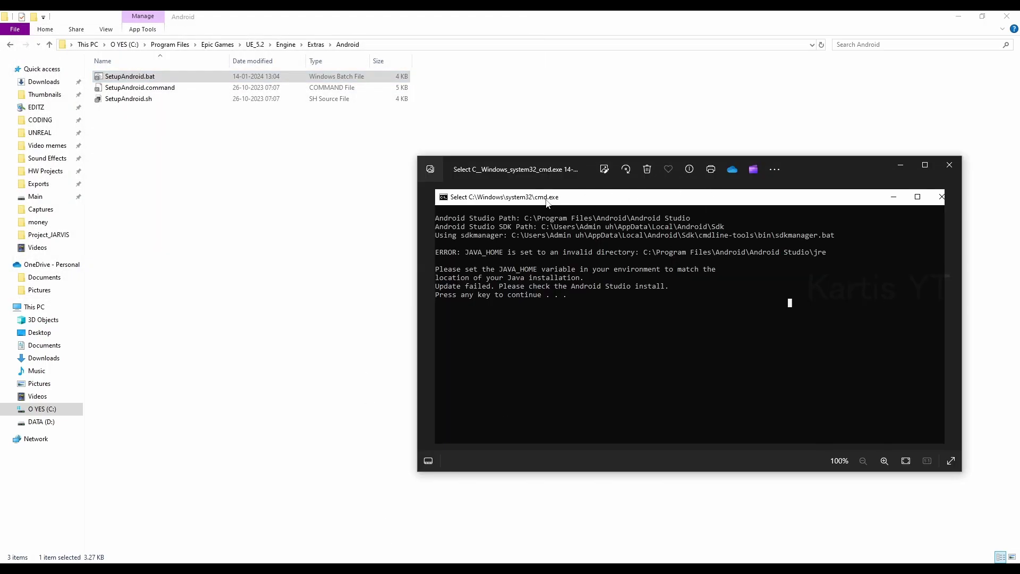
{"action": "left_click", "coordinate": [951, 317]}
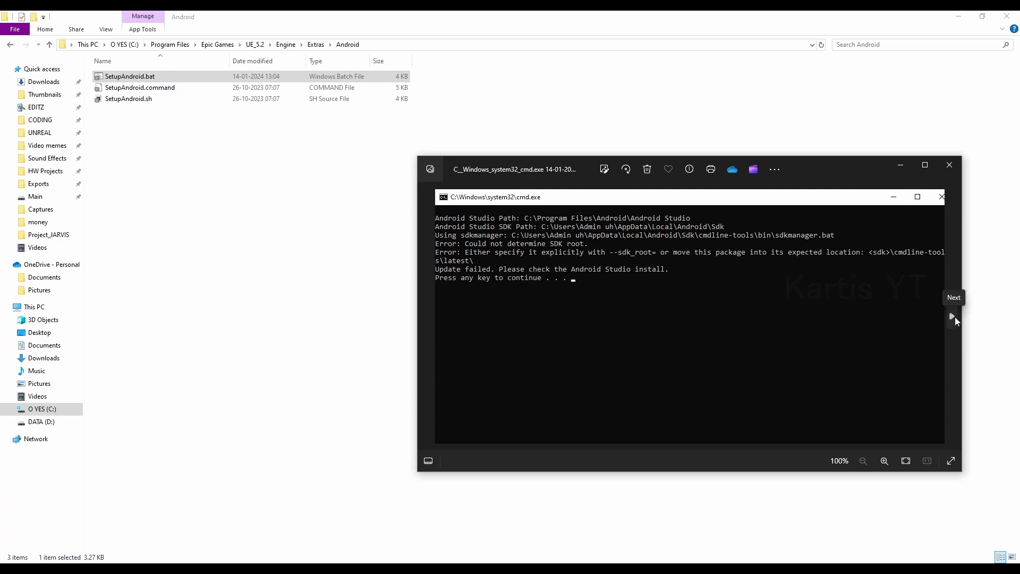
{"action": "left_click", "coordinate": [952, 317]}
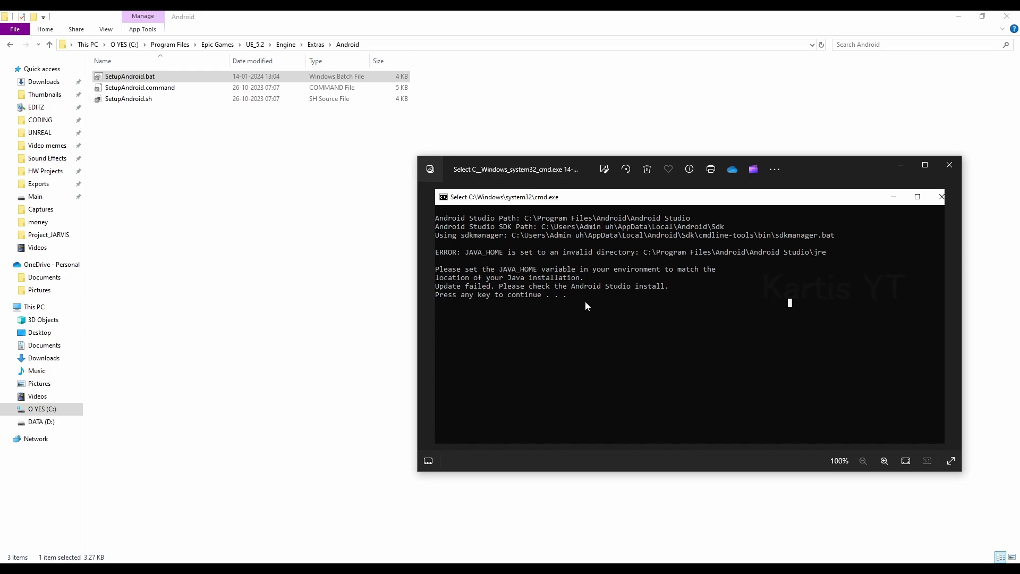
- Search Windows for "env" and open the Environment Variables dialog from System Properties
{"action": "key", "text": "super"}
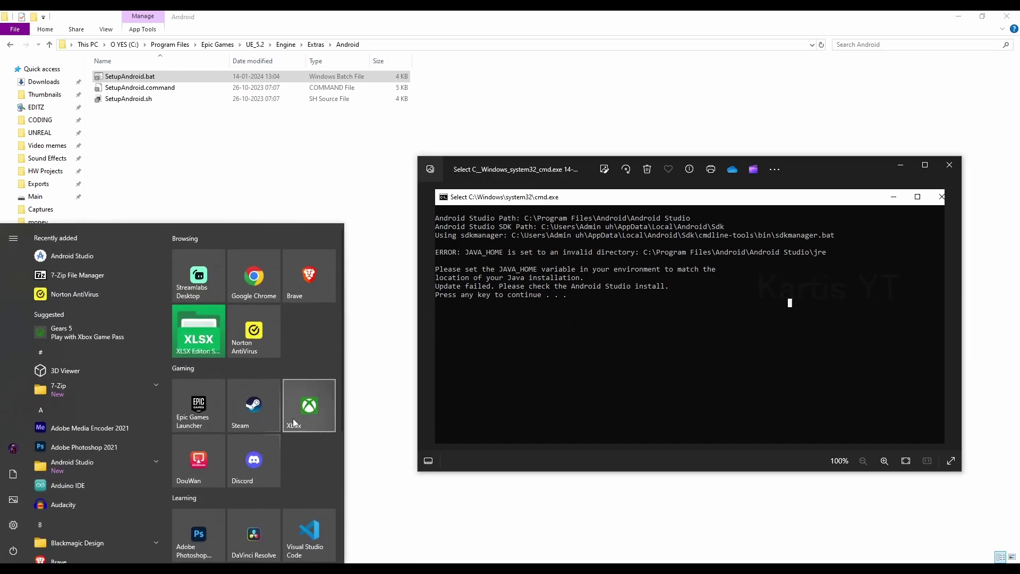
{"action": "type", "text": "env"}
{"action": "key", "text": "Return"}
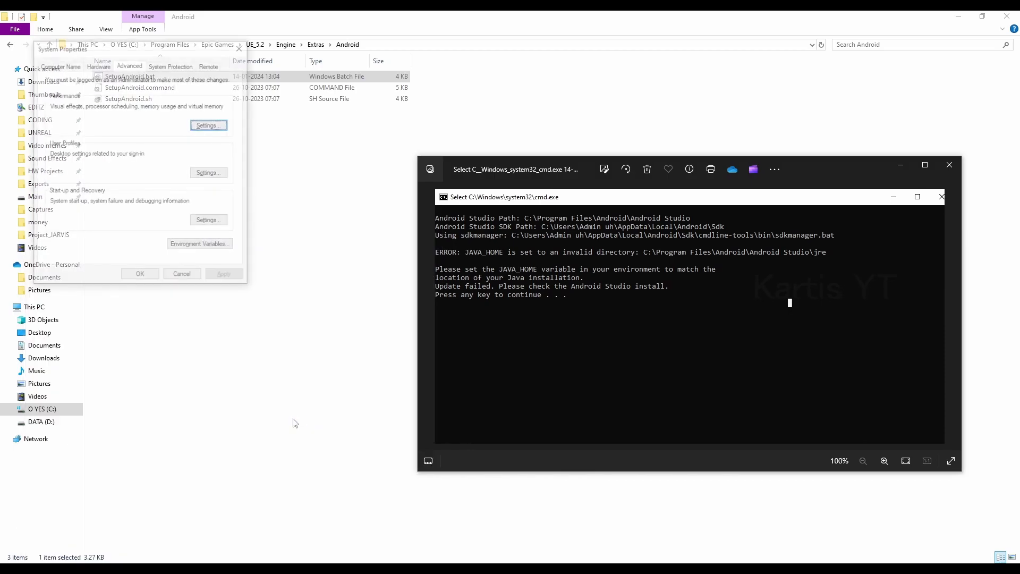
{"action": "left_click_drag", "start_coordinate": [180, 65], "coordinate": [408, 165]}
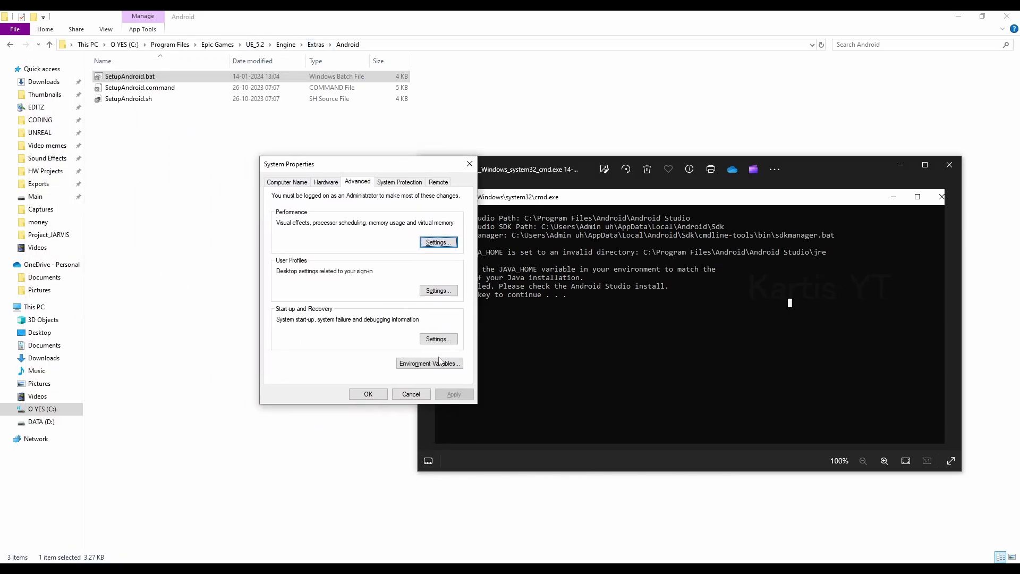
{"action": "left_click", "coordinate": [441, 362]}
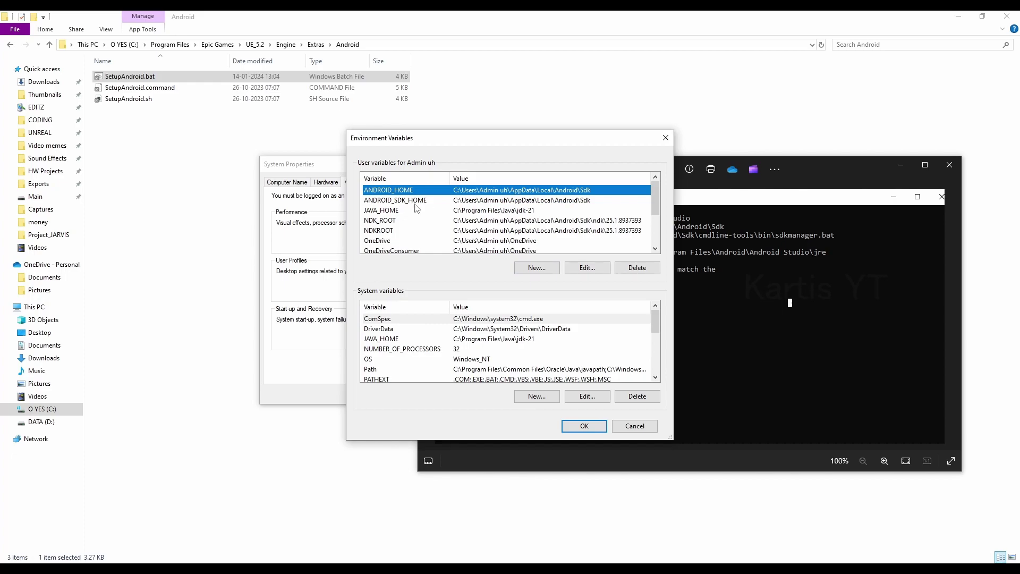
- Arrange the variables dialog beside the error screenshot and check the JAVA_HOME entries in the user and system variables
{"action": "left_click", "coordinate": [380, 210]}
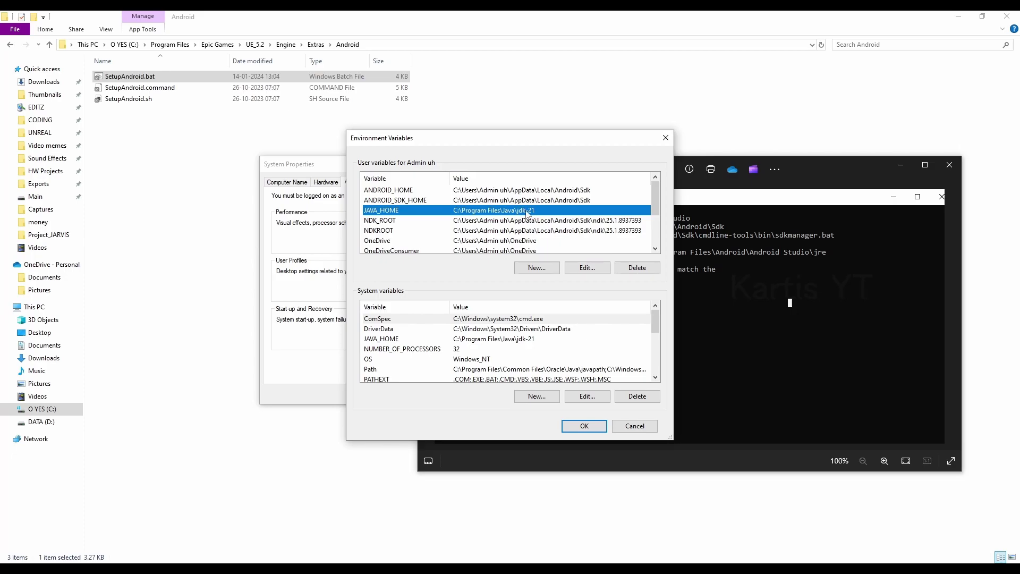
{"action": "scroll", "coordinate": [528, 212], "scroll_direction": "down", "scroll_amount": 2}
{"action": "scroll", "coordinate": [528, 213], "scroll_direction": "up", "scroll_amount": 2}
{"action": "left_click_drag", "start_coordinate": [588, 139], "coordinate": [371, 148]}
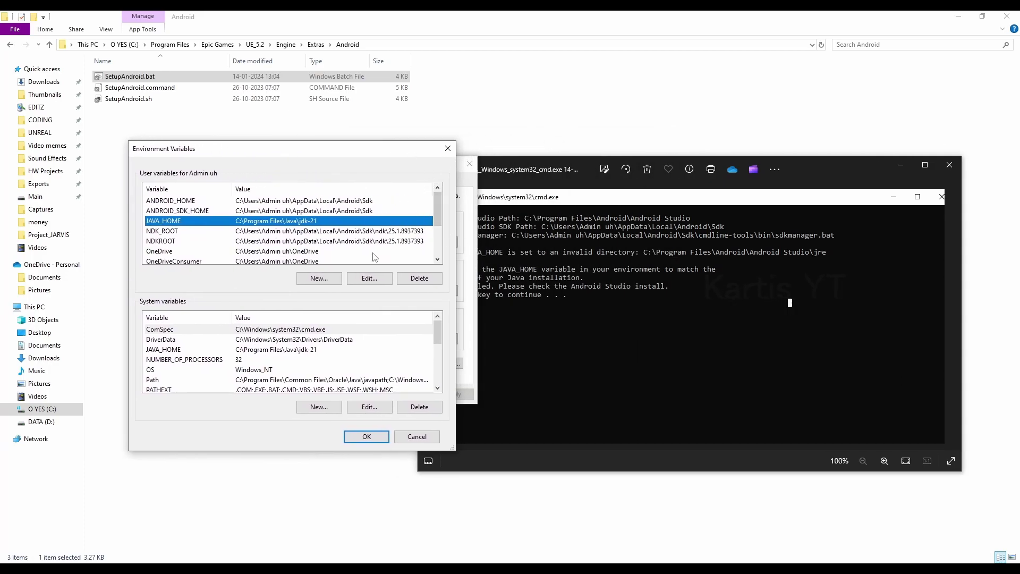
{"action": "left_click_drag", "start_coordinate": [853, 173], "coordinate": [892, 156]}
{"action": "left_click", "coordinate": [328, 222]}
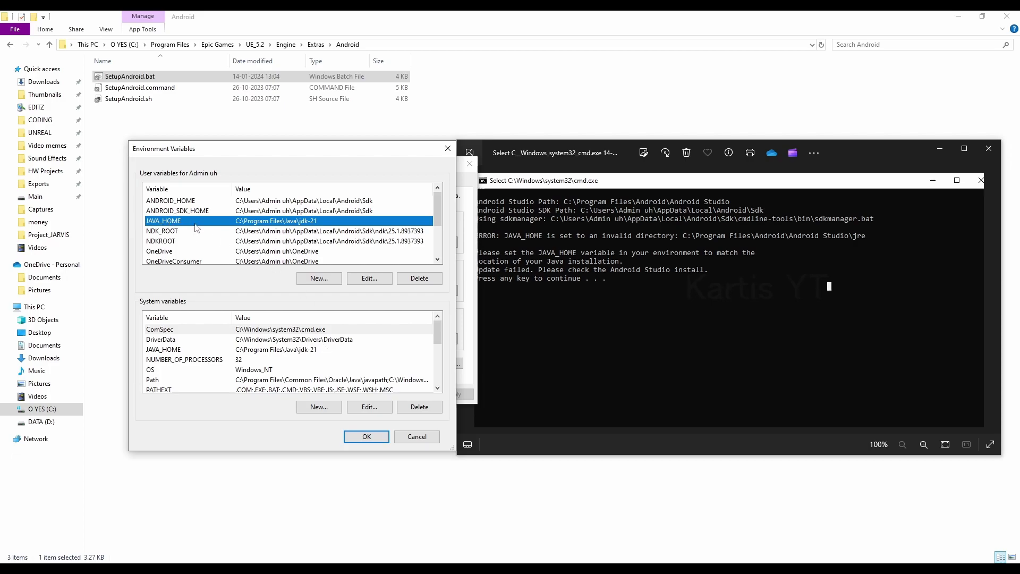
{"action": "left_click", "coordinate": [182, 349]}
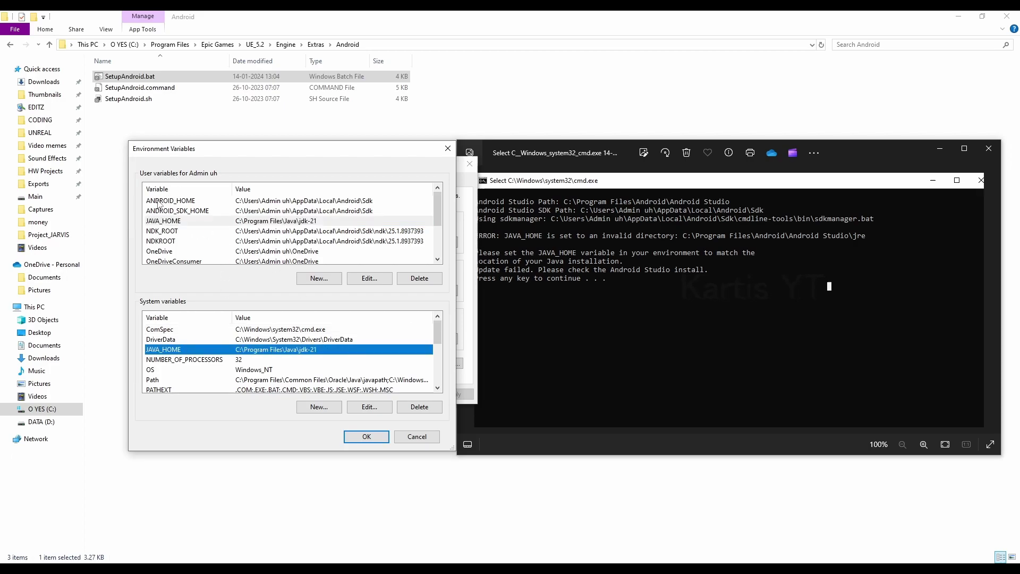
{"action": "left_click", "coordinate": [244, 224]}
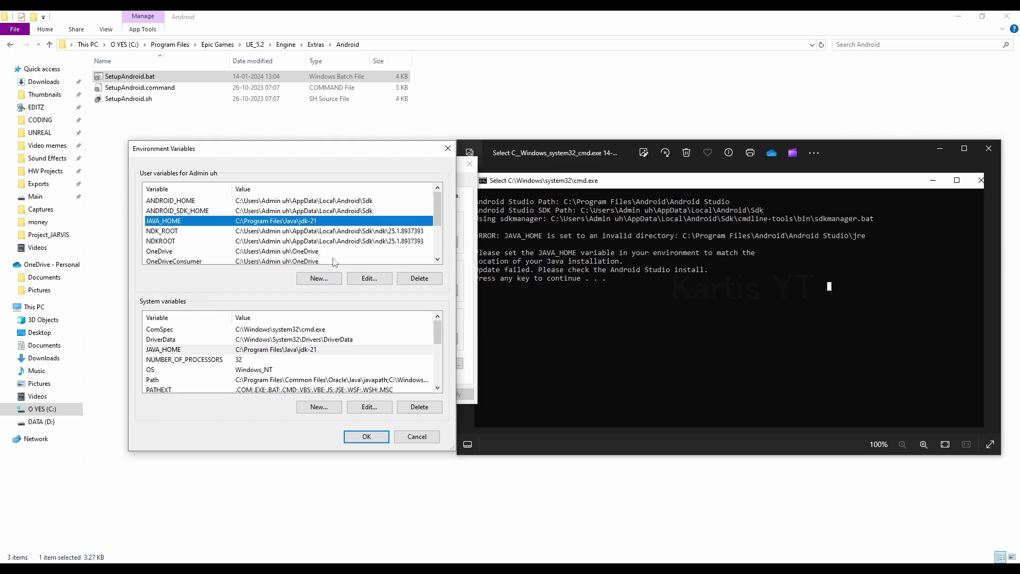
- Try to create a user variable named JAVA_HOME, looking up the C:\Program Files\Java\jdk-21 folder path for its value
{"action": "left_click", "coordinate": [328, 279]}
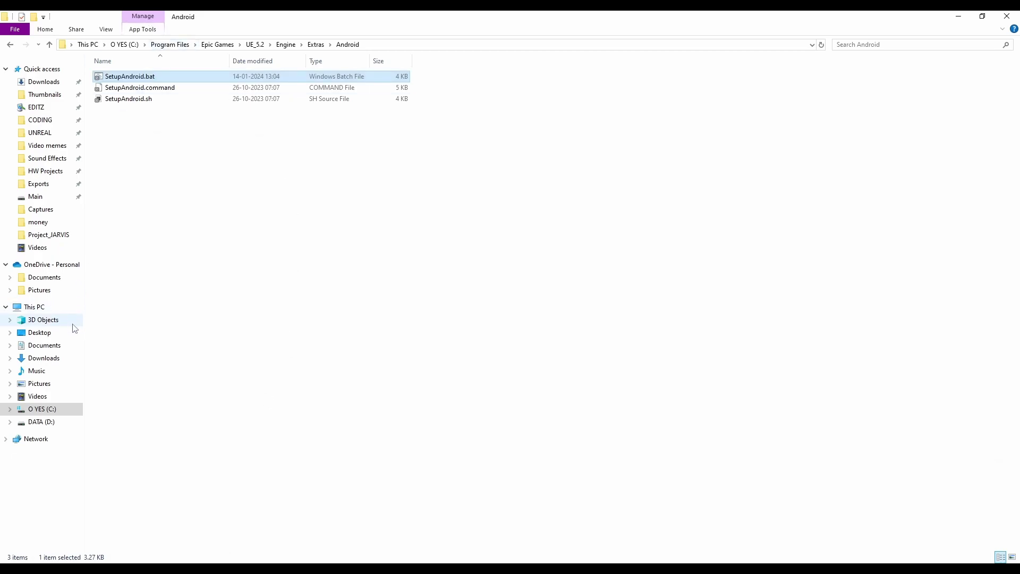
{"action": "left_click", "coordinate": [73, 411]}
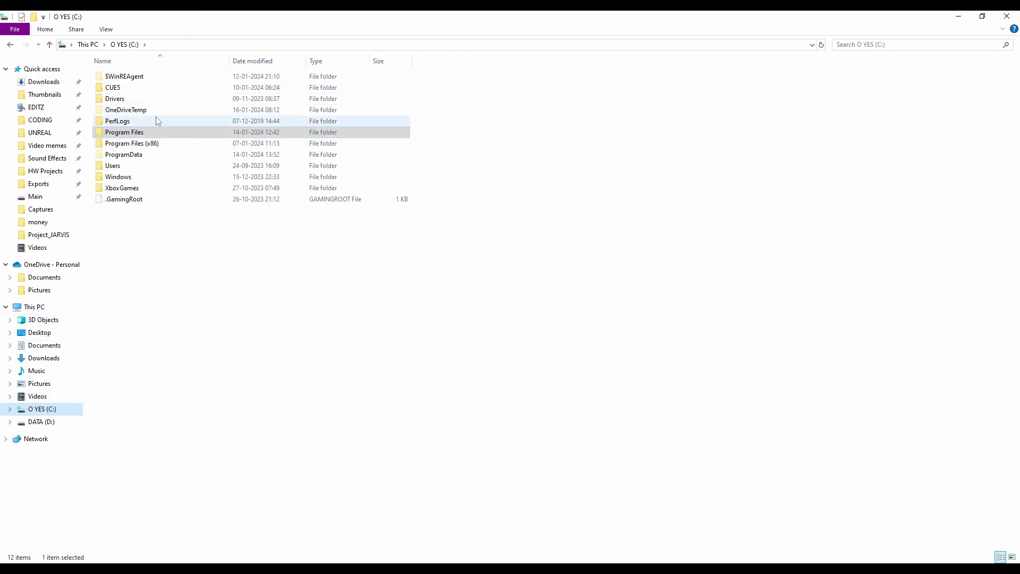
{"action": "double_click", "coordinate": [153, 132]}
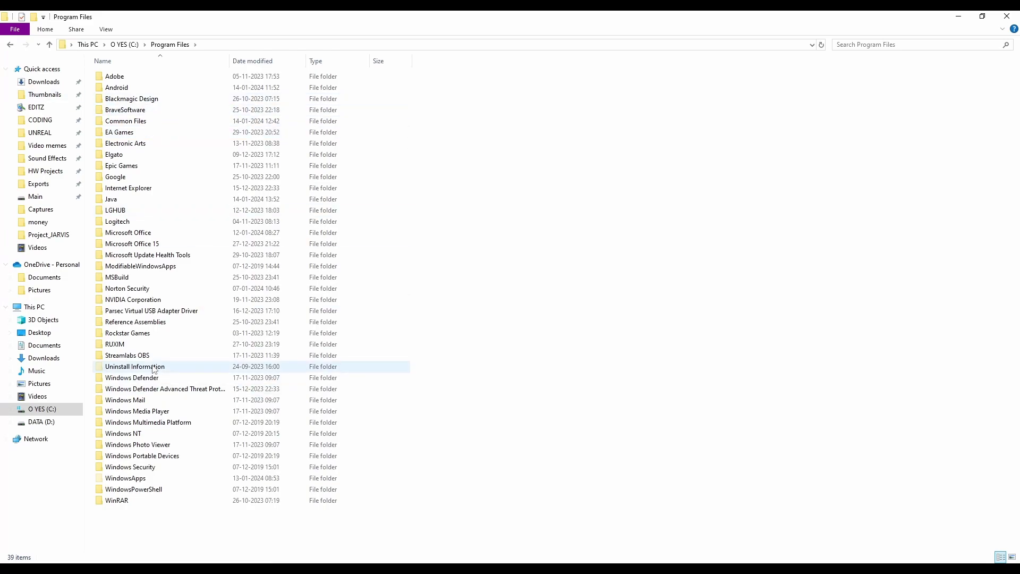
{"action": "double_click", "coordinate": [137, 204]}
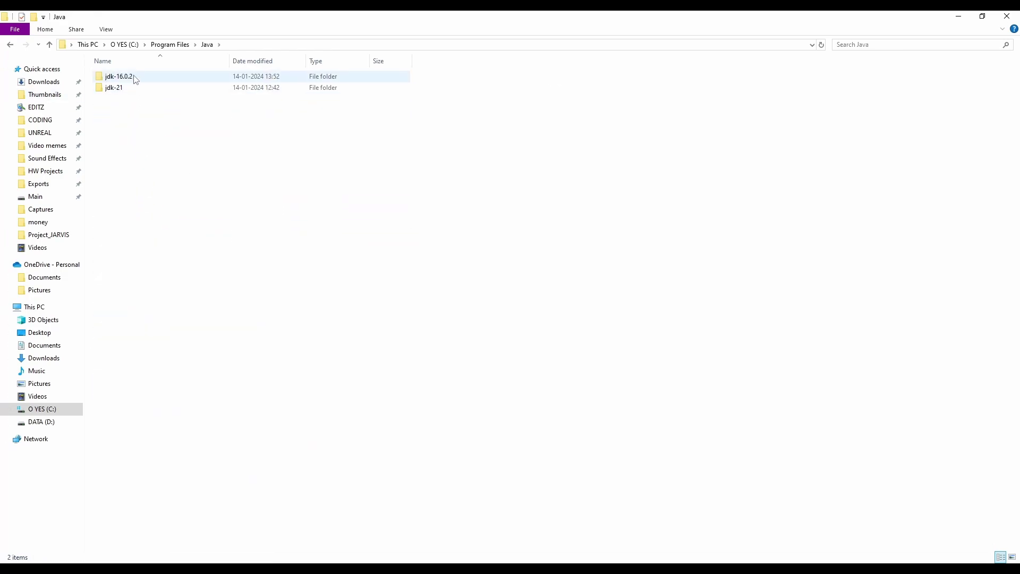
{"action": "double_click", "coordinate": [118, 87]}
{"action": "left_click", "coordinate": [276, 45]}
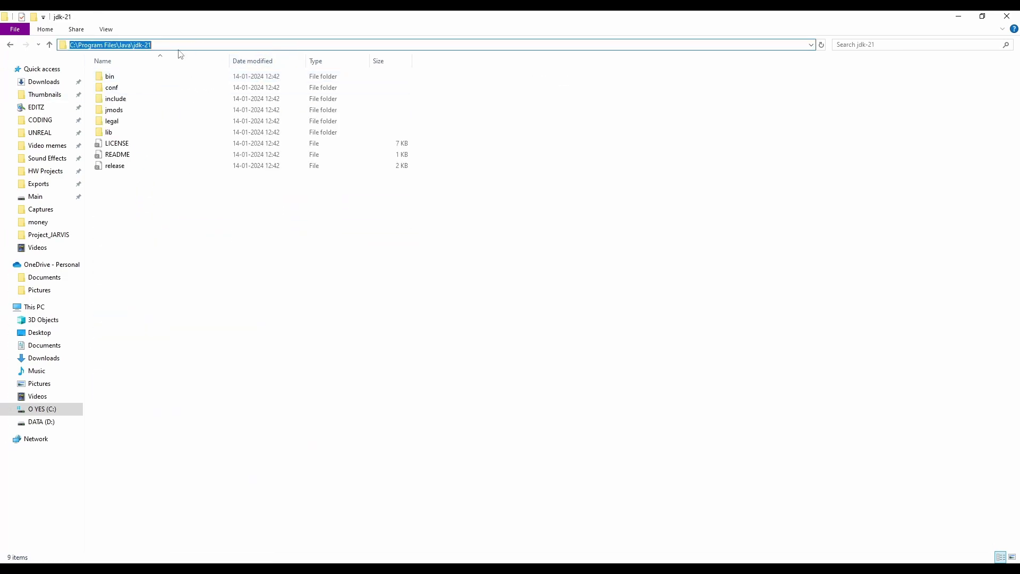
{"action": "left_click", "coordinate": [958, 16]}
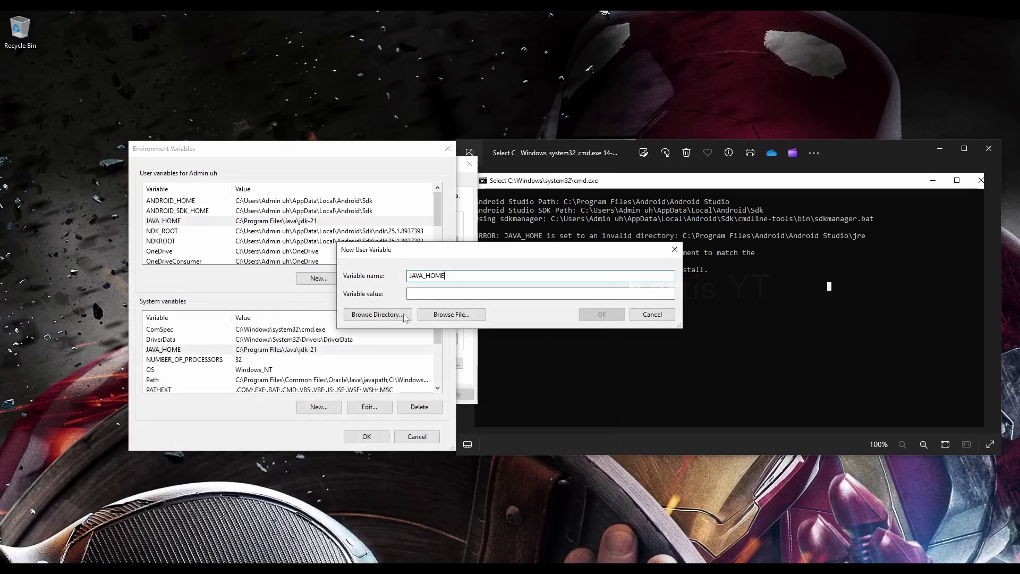
{"action": "left_click", "coordinate": [451, 292]}
{"action": "left_click", "coordinate": [674, 250]}
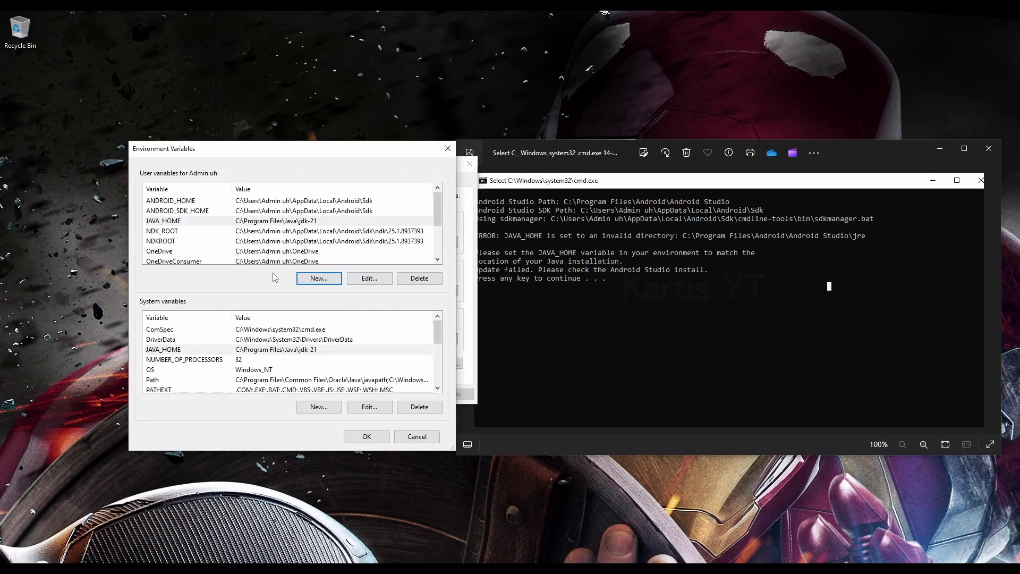
- Open the user Path variable for editing and select its C:\Program Files\Java\jdk-21 entry
{"action": "left_click", "coordinate": [290, 220]}
{"action": "scroll", "coordinate": [212, 226], "scroll_direction": "down", "scroll_amount": 2}
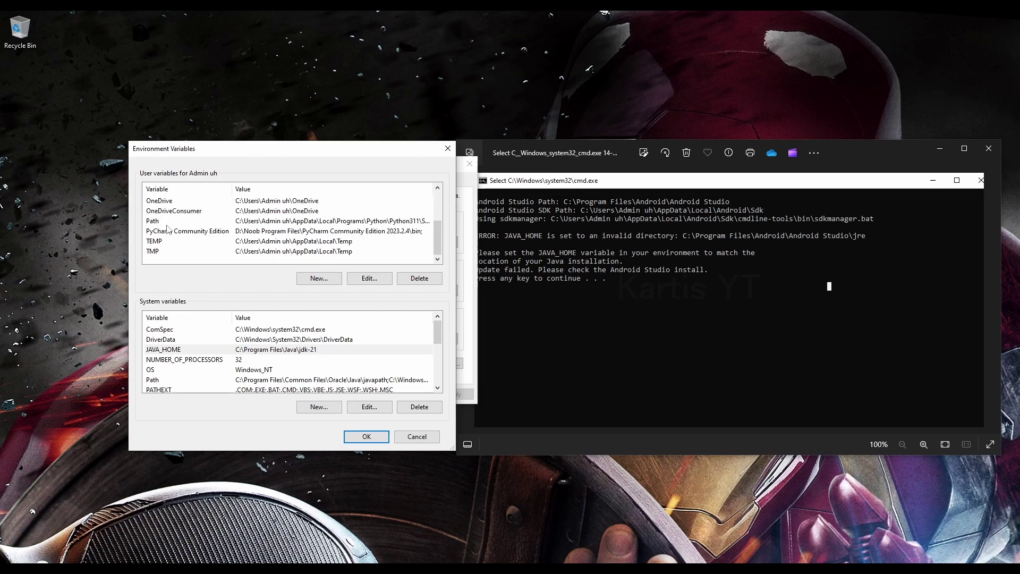
{"action": "left_click", "coordinate": [167, 226]}
{"action": "left_click", "coordinate": [382, 278]}
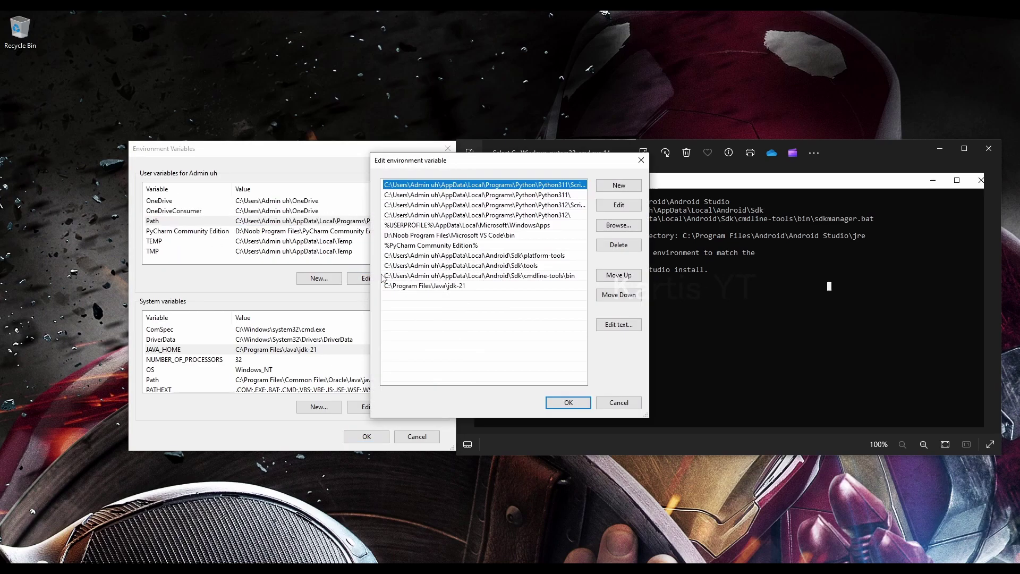
{"action": "left_click", "coordinate": [459, 287]}
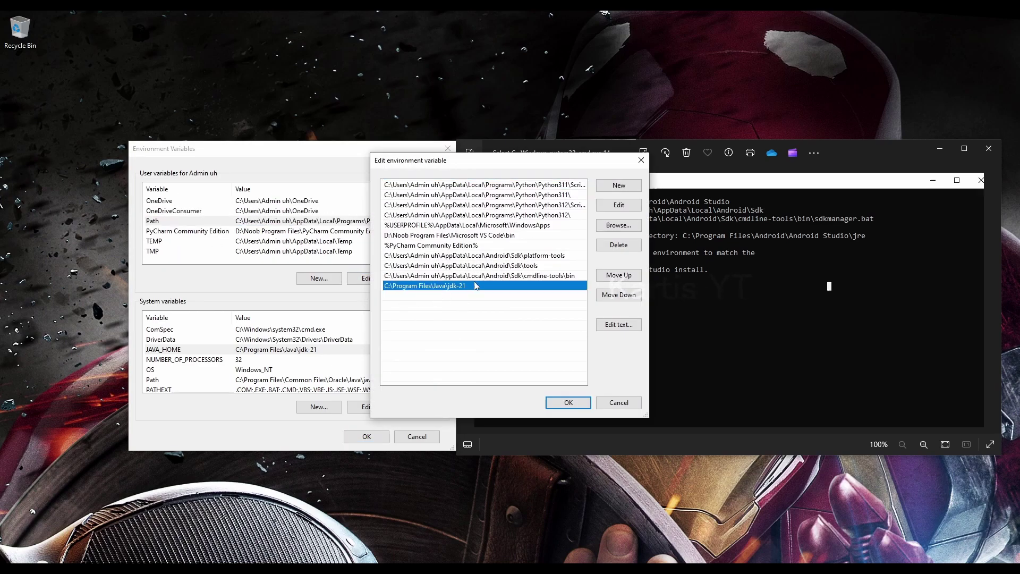
- Try to add a new entry below the jdk-21 path in the user Path list
{"action": "left_click", "coordinate": [623, 190]}
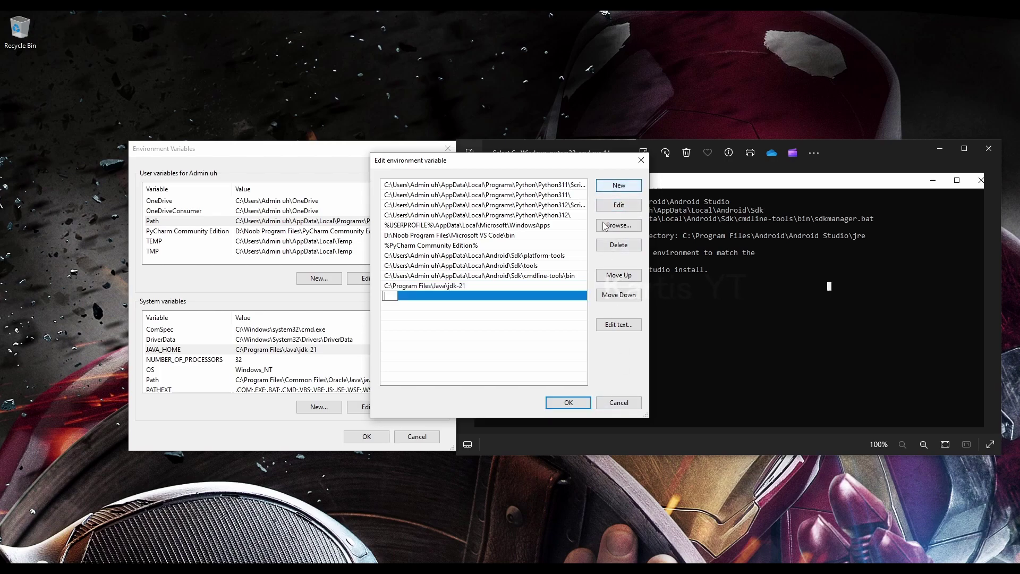
{"action": "left_click", "coordinate": [429, 288]}
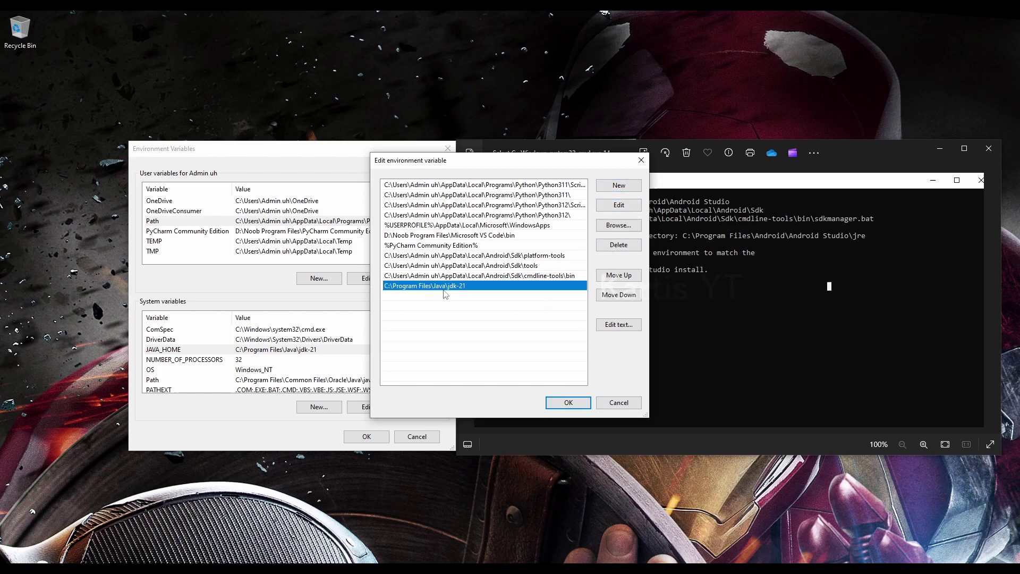
{"action": "left_click", "coordinate": [435, 298]}
{"action": "double_click", "coordinate": [405, 287]}
{"action": "left_click", "coordinate": [412, 288]}
{"action": "left_click", "coordinate": [429, 299]}
{"action": "left_click", "coordinate": [430, 299]}
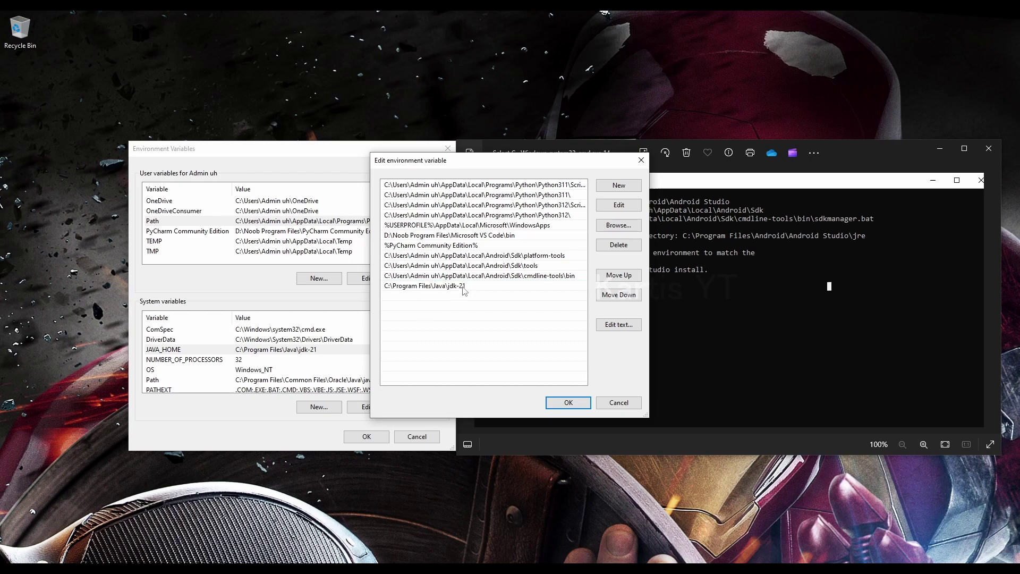
- Confirm and close the Path editor, the Environment Variables dialog and System Properties
{"action": "left_click", "coordinate": [579, 404]}
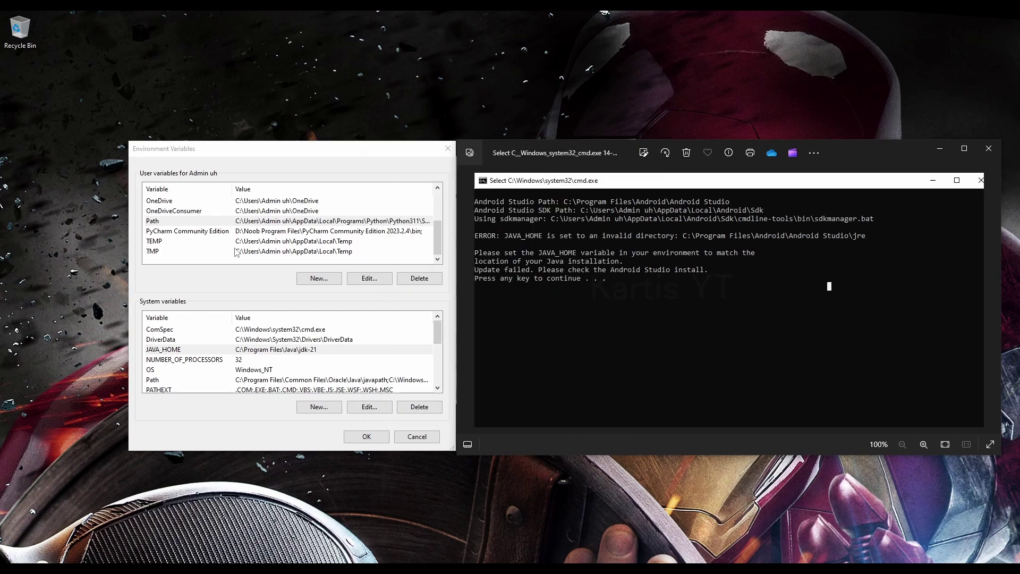
{"action": "left_click", "coordinate": [367, 436]}
{"action": "left_click", "coordinate": [380, 393]}
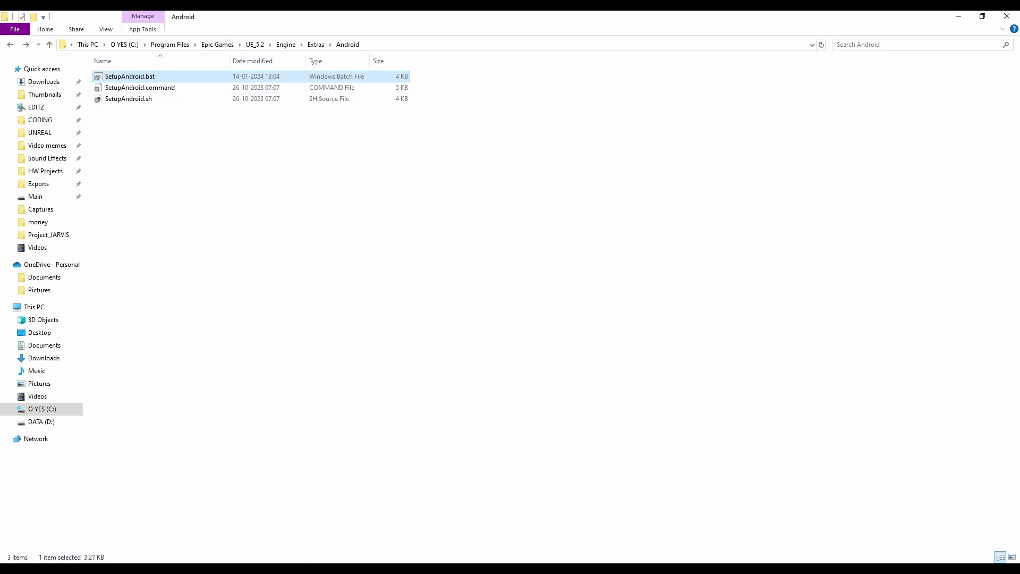
- Review the saved screenshot of the SDK root error in the image viewer and return to File Explorer
{"action": "key", "text": "alt+Tab"}
{"action": "left_click", "coordinate": [470, 295]}
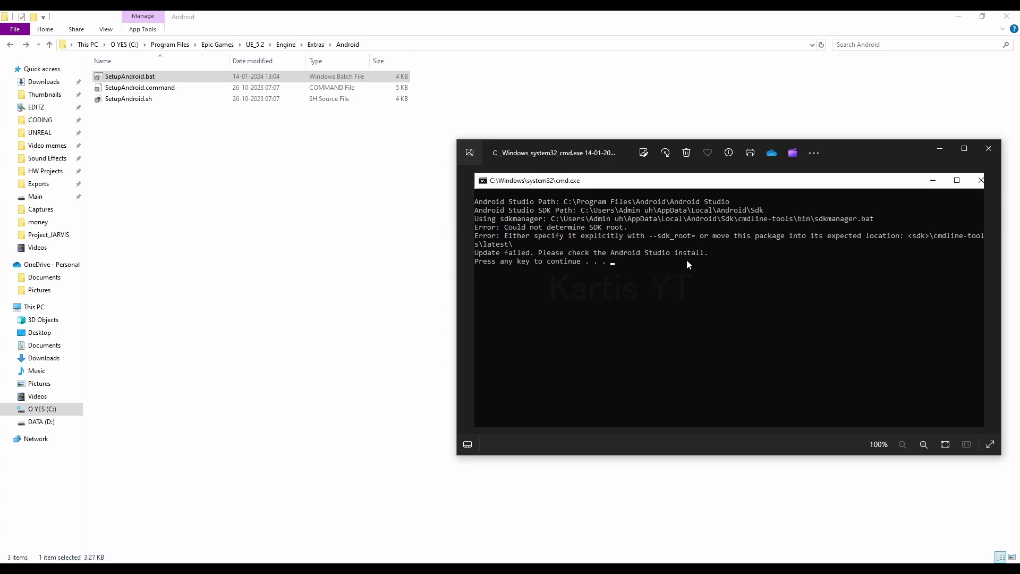
{"action": "left_click", "coordinate": [309, 143]}
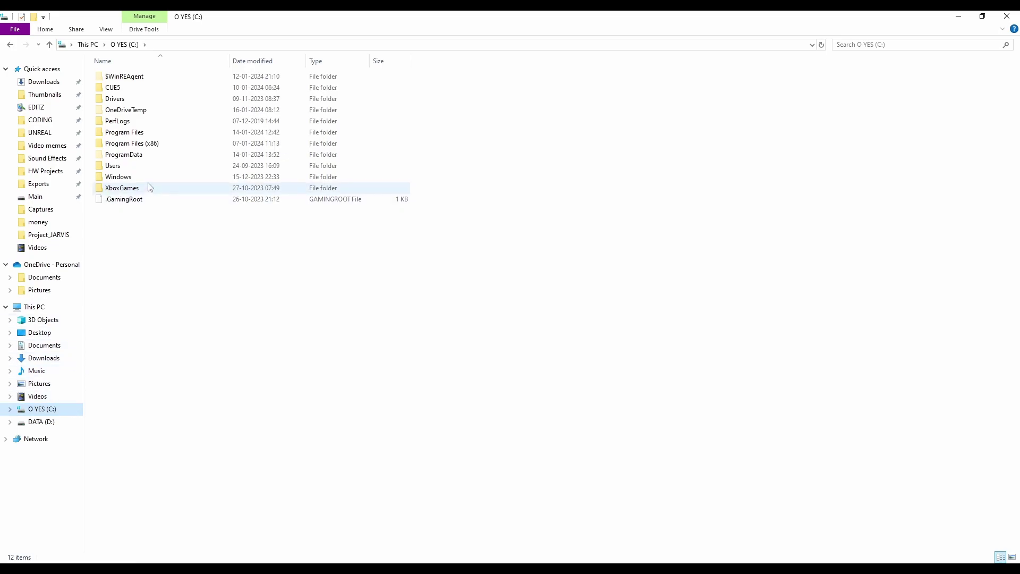
- Browse from the user profile folder to AppData\Local\Android\Sdk and select the cmdline-tools folder
{"action": "double_click", "coordinate": [148, 168]}
{"action": "double_click", "coordinate": [153, 77]}
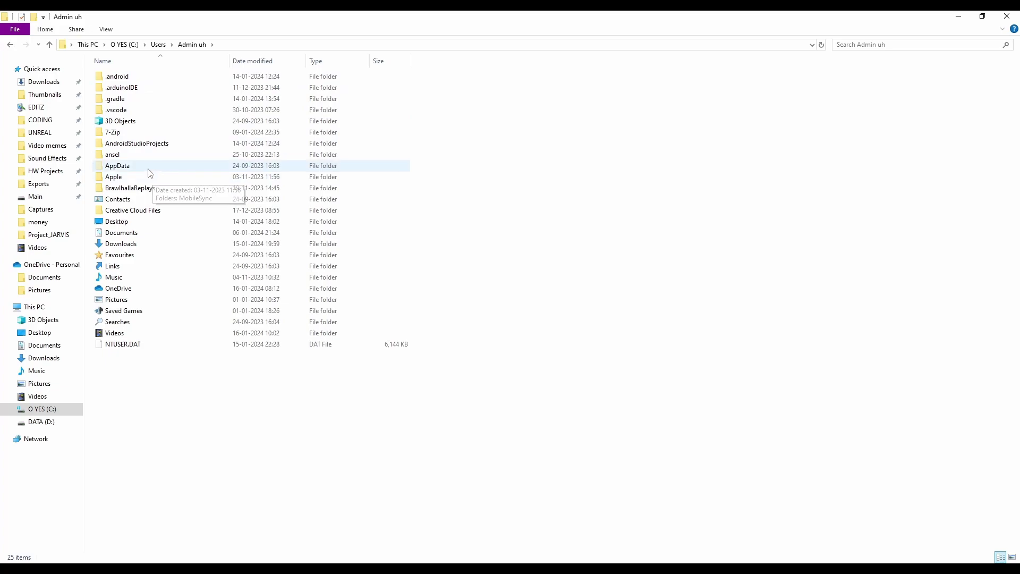
{"action": "double_click", "coordinate": [147, 166]}
{"action": "double_click", "coordinate": [127, 79]}
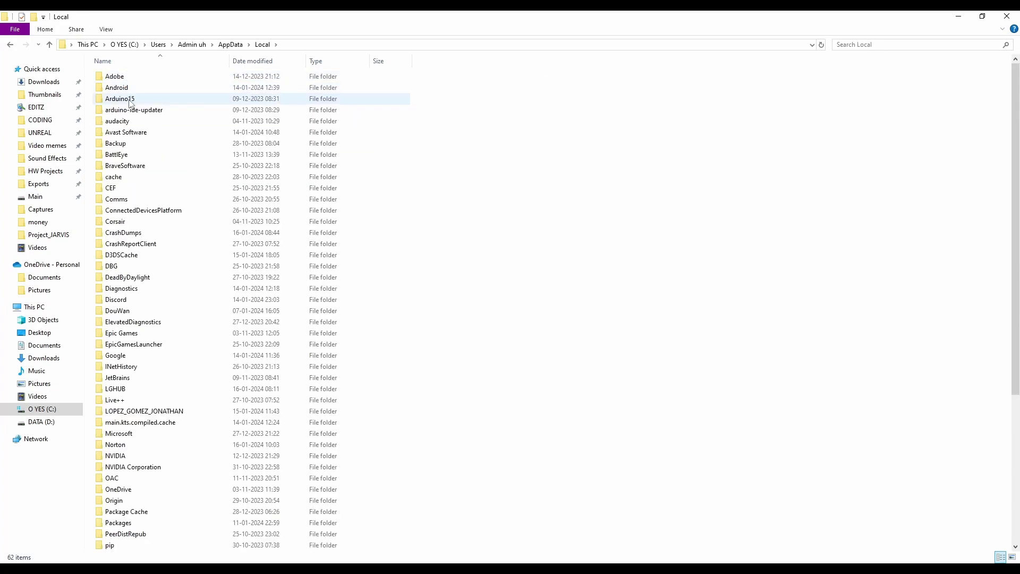
{"action": "double_click", "coordinate": [128, 87]}
{"action": "double_click", "coordinate": [115, 79]}
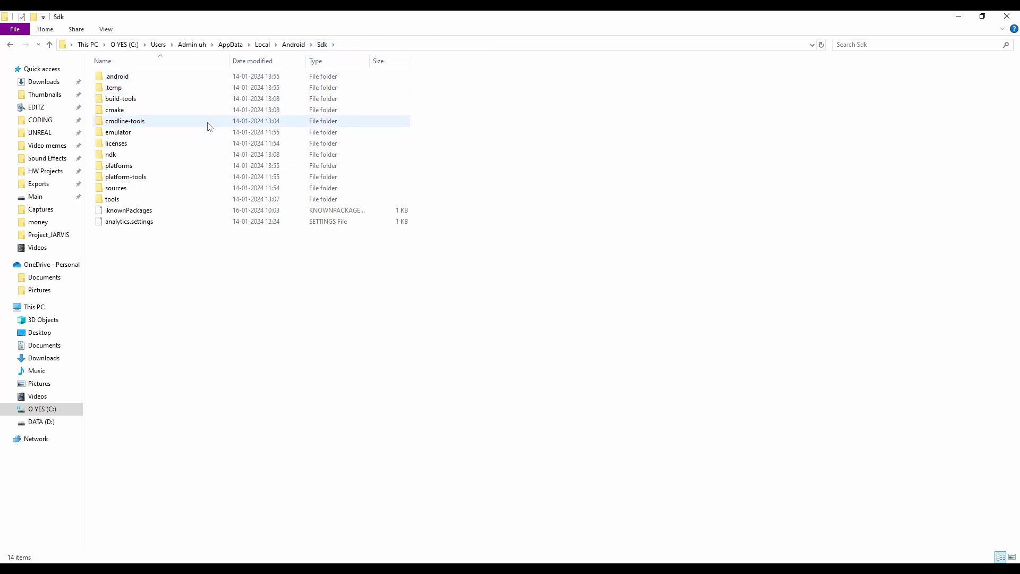
{"action": "left_click", "coordinate": [142, 129]}
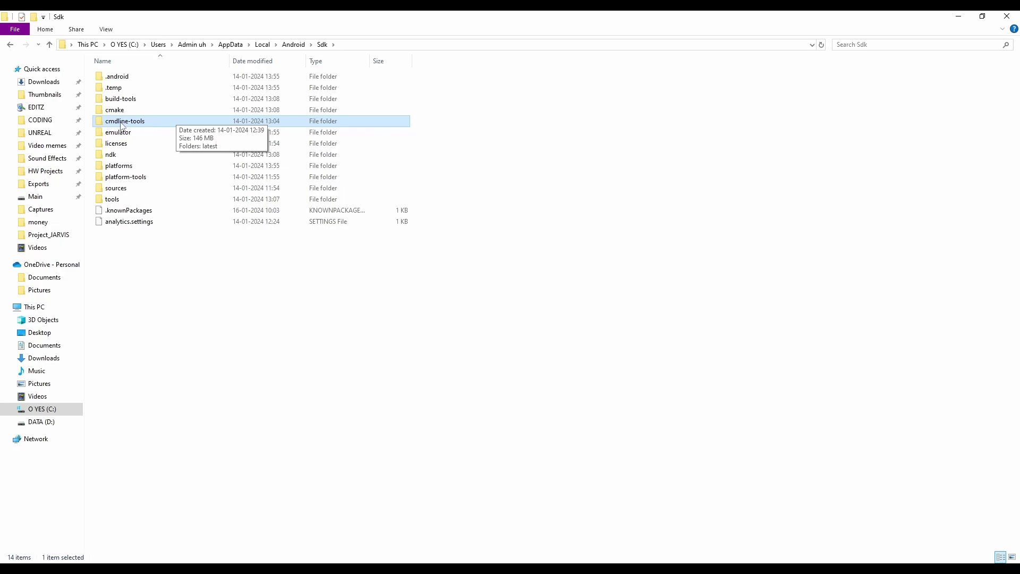
- Switch to Chrome, search for "android studio" in a new tab and find the Command line tools only section of the download page
{"action": "left_click", "coordinate": [290, 569]}
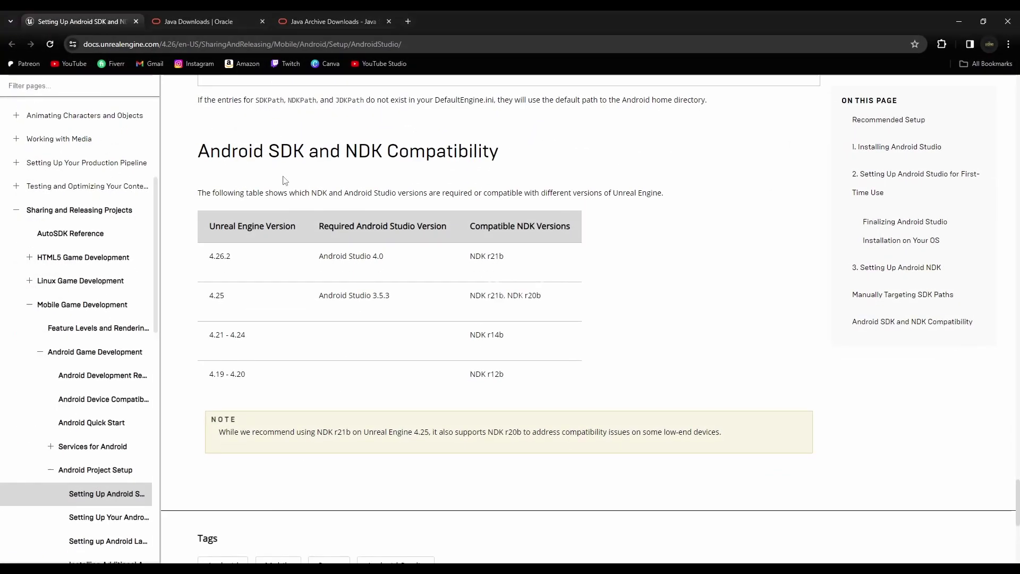
{"action": "left_click", "coordinate": [408, 21]}
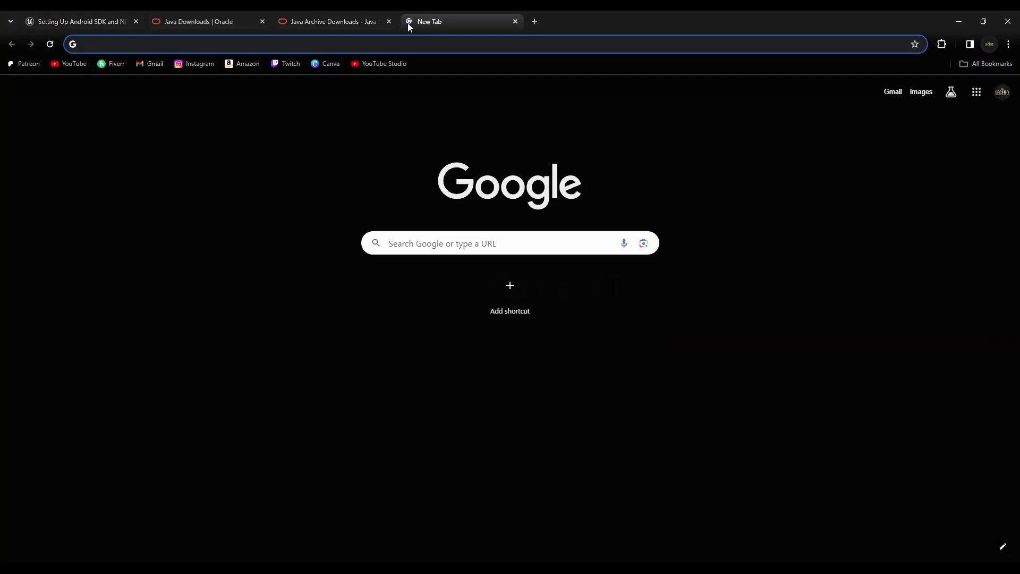
{"action": "type", "text": "android studio"}
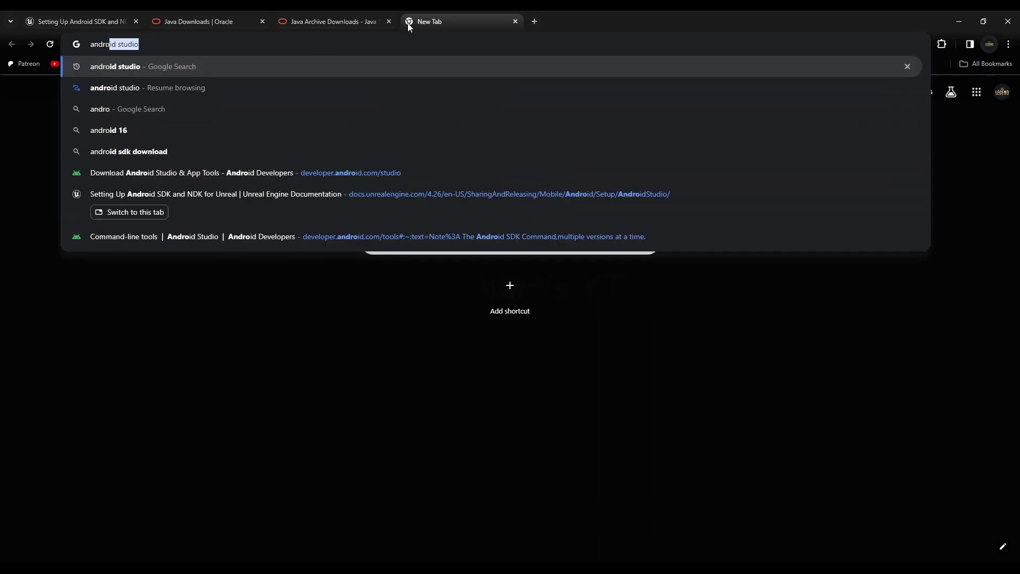
{"action": "key", "text": "Return"}
{"action": "scroll", "coordinate": [329, 290], "scroll_direction": "down", "scroll_amount": 1}
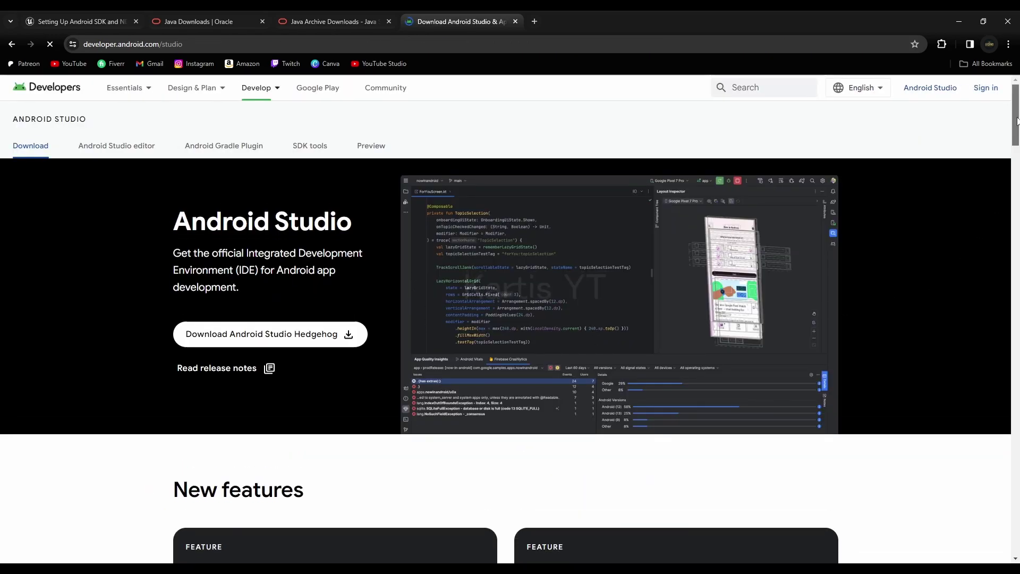
{"action": "left_click_drag", "start_coordinate": [1015, 136], "coordinate": [1016, 461]}
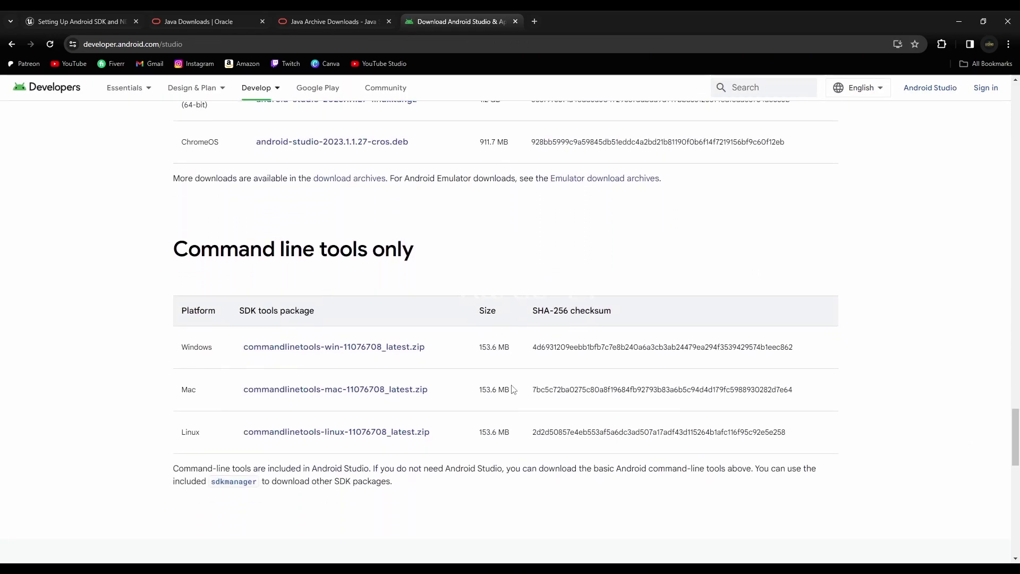
{"action": "left_click_drag", "start_coordinate": [176, 271], "coordinate": [415, 270]}
{"action": "left_click", "coordinate": [445, 270]}
- Review the license terms for commandlinetools-win-11076708_latest.zip and close them without starting the download
{"action": "left_click", "coordinate": [362, 349]}
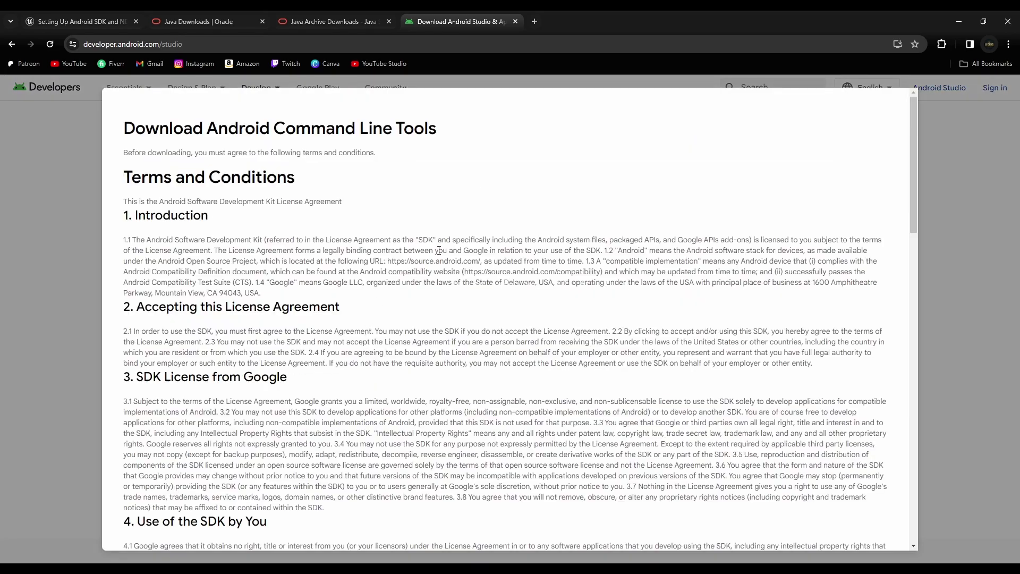
{"action": "scroll", "coordinate": [318, 428], "scroll_direction": "down", "scroll_amount": 15}
{"action": "scroll", "coordinate": [318, 428], "scroll_direction": "down", "scroll_amount": 7}
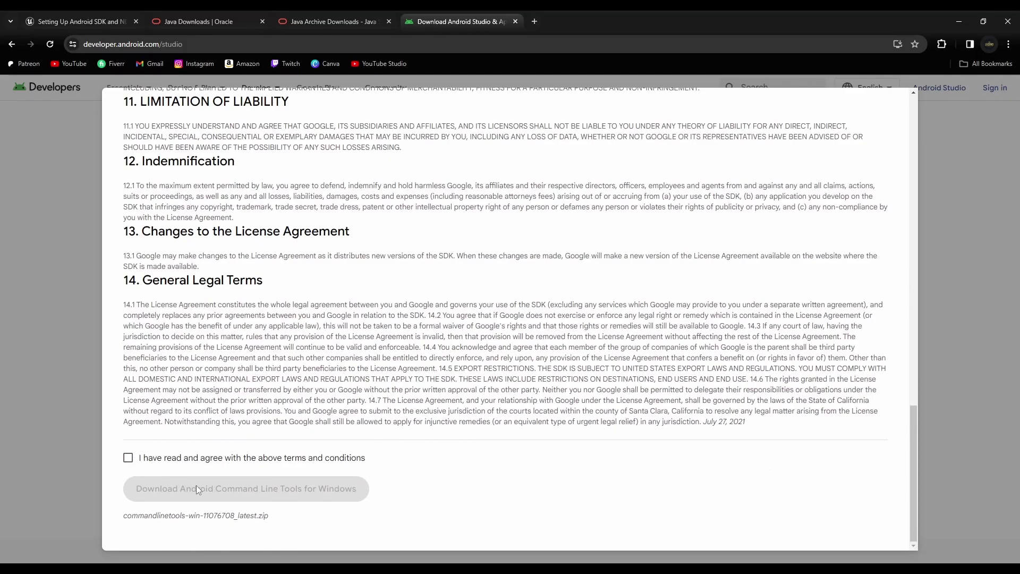
{"action": "left_click", "coordinate": [953, 142]}
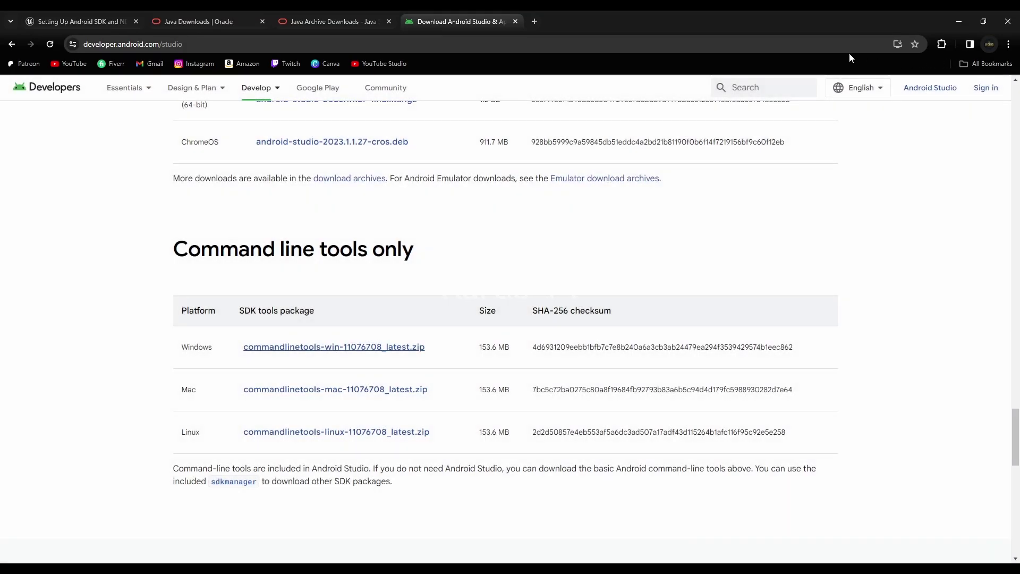
- Open the already downloaded commandlinetools-win-11076708_latest (1).zip in WinRAR and select its cmdline-tools folder
{"action": "key", "text": "ctrl+j"}
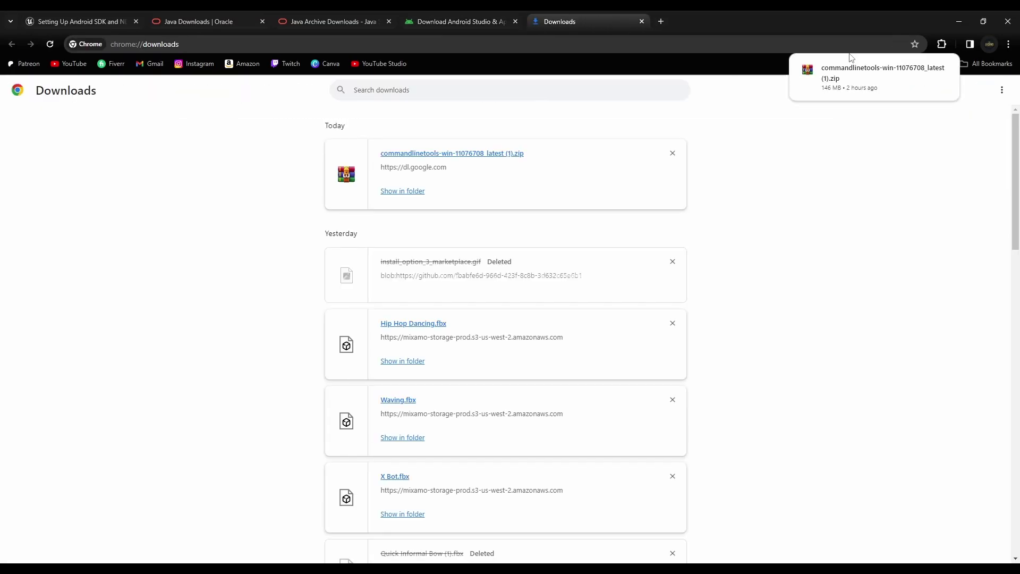
{"action": "left_click", "coordinate": [463, 154]}
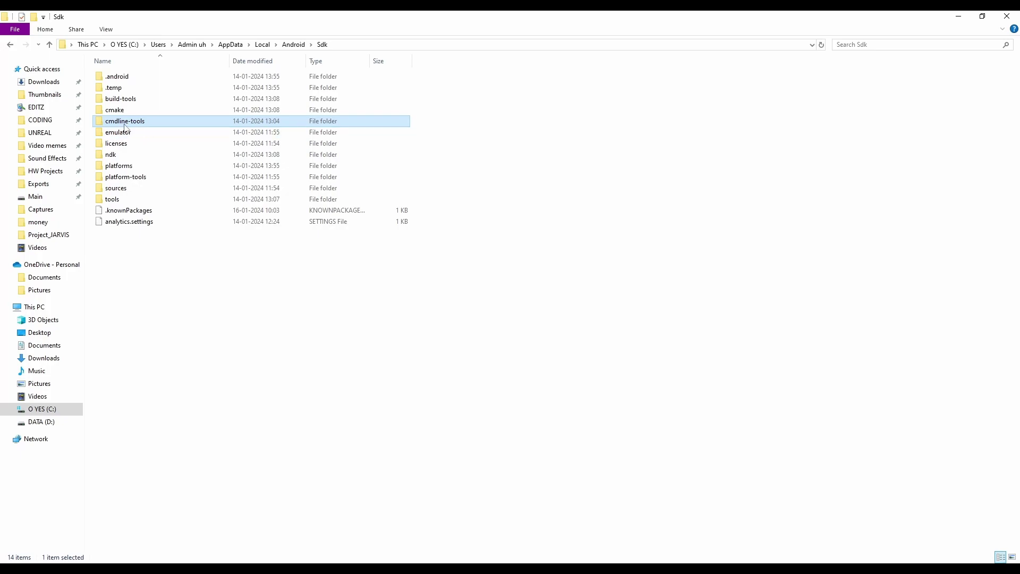
{"action": "left_click", "coordinate": [397, 570]}
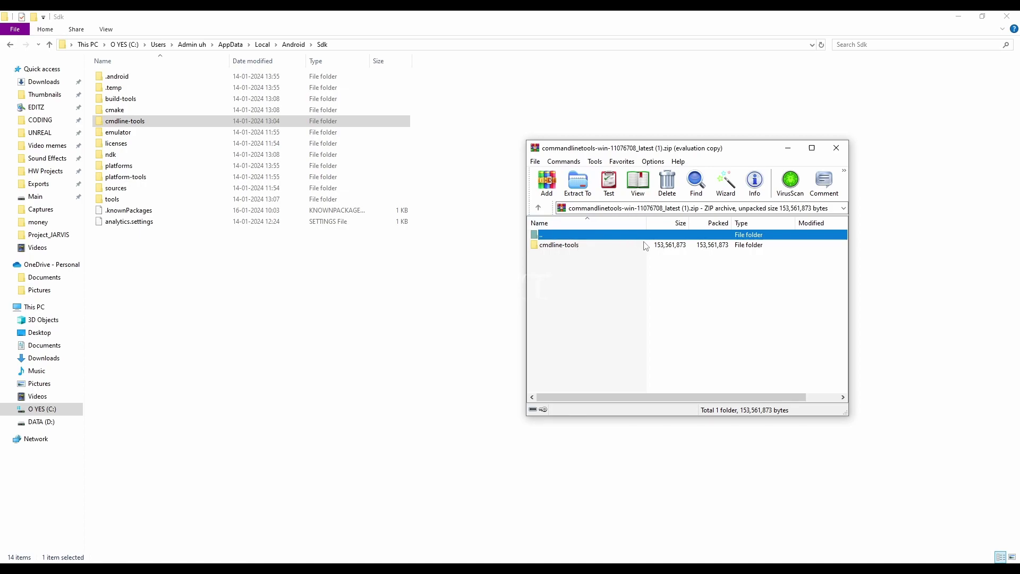
{"action": "left_click", "coordinate": [632, 247]}
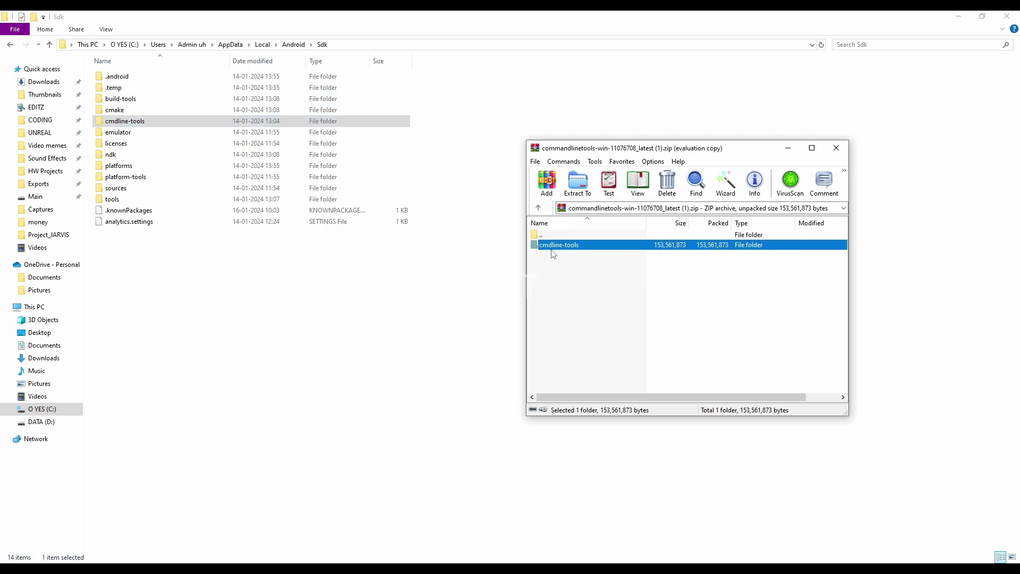
{"action": "mouse_move", "coordinate": [553, 254]}
{"action": "left_mouse_down"}
{"action": "mouse_move", "coordinate": [569, 251]}
{"action": "mouse_move", "coordinate": [505, 312]}
{"action": "mouse_move", "coordinate": [243, 328]}
{"action": "mouse_move", "coordinate": [112, 137]}
{"action": "mouse_move", "coordinate": [620, 208]}
{"action": "mouse_move", "coordinate": [495, 289]}
{"action": "mouse_move", "coordinate": [145, 140]}
{"action": "mouse_move", "coordinate": [481, 280]}
{"action": "mouse_move", "coordinate": [574, 273]}
{"action": "mouse_move", "coordinate": [553, 267]}
{"action": "left_mouse_up"}
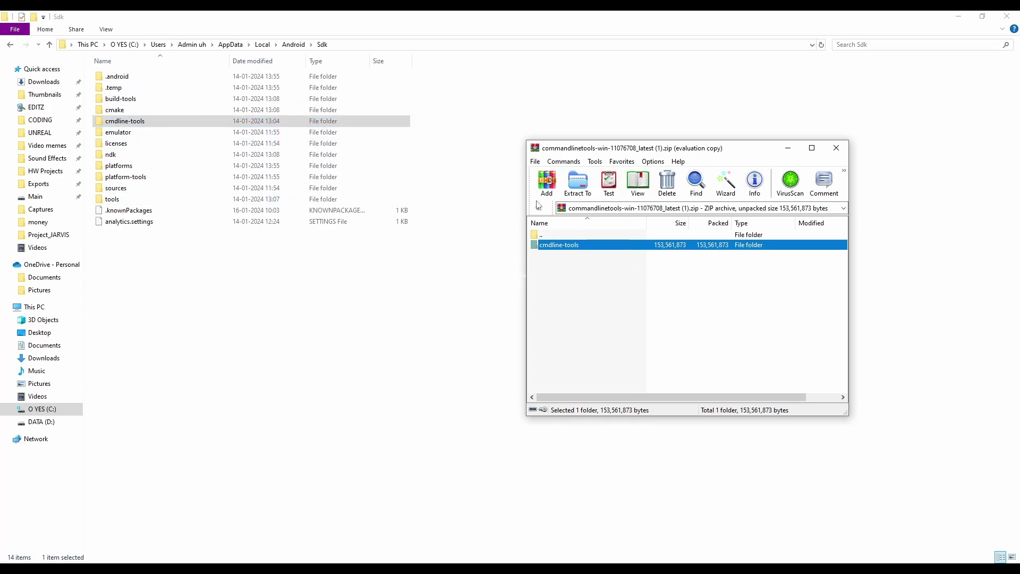
- Open the cmdline-tools folder both in the Sdk directory and inside the archive, and examine the archive's contents
{"action": "double_click", "coordinate": [232, 121]}
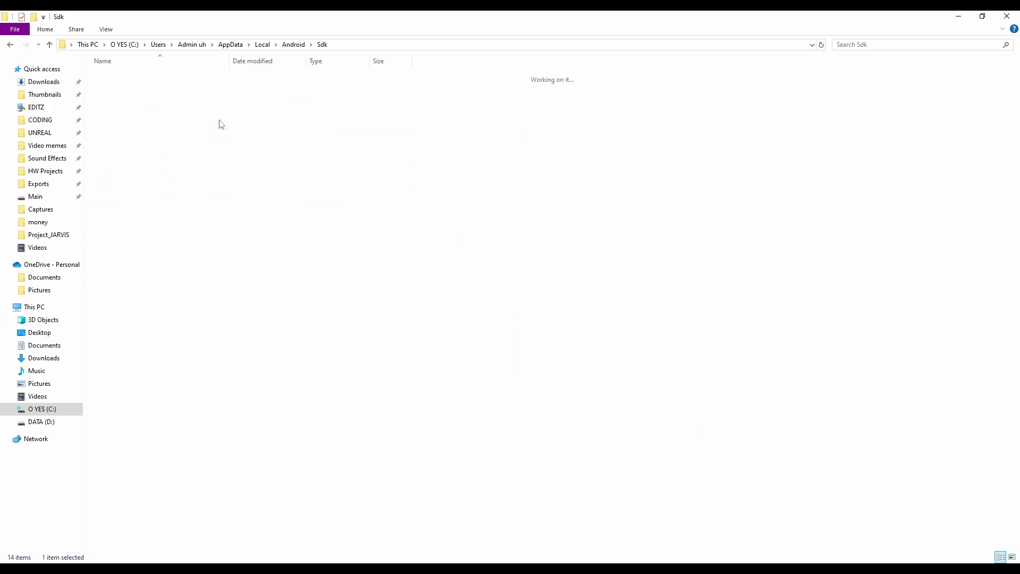
{"action": "left_click", "coordinate": [386, 559]}
{"action": "double_click", "coordinate": [573, 237]}
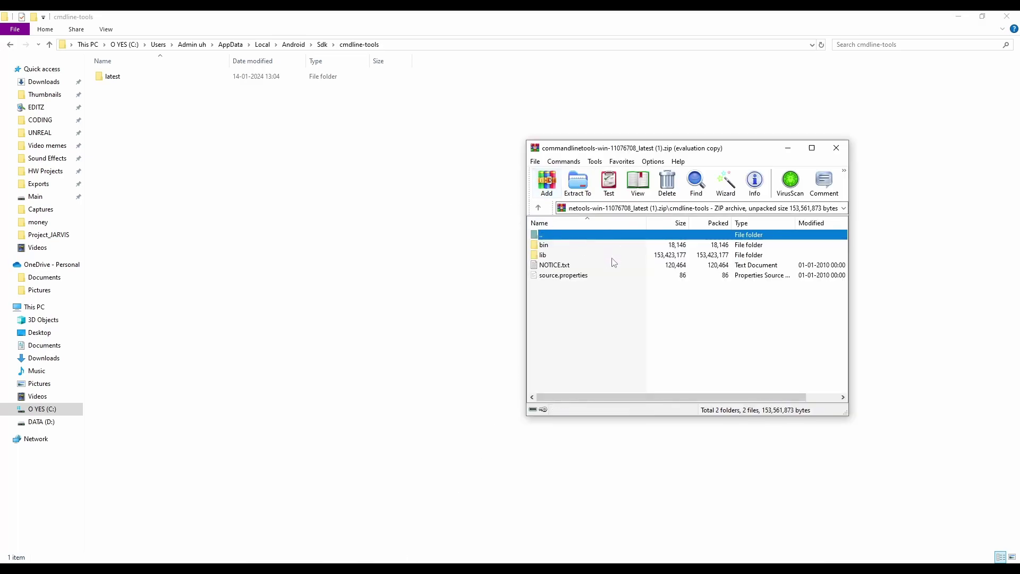
{"action": "left_click_drag", "start_coordinate": [562, 305], "coordinate": [559, 246]}
{"action": "left_click", "coordinate": [532, 312]}
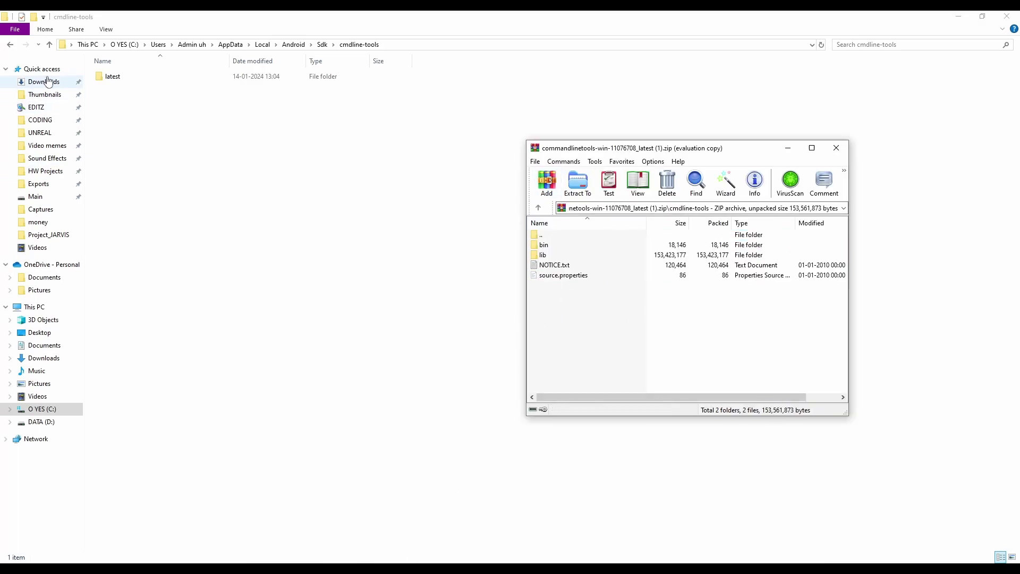
- Inspect the latest subfolder in File Explorer, return to the Sdk folder and reopen cmdline-tools
{"action": "double_click", "coordinate": [325, 79]}
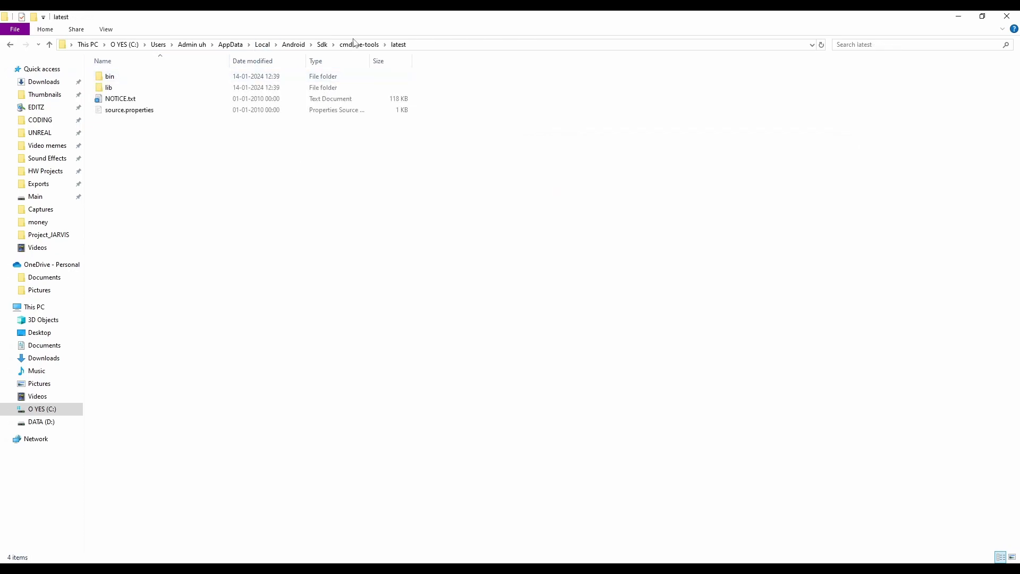
{"action": "left_click", "coordinate": [352, 44]}
{"action": "left_click", "coordinate": [323, 45]}
{"action": "double_click", "coordinate": [138, 132]}
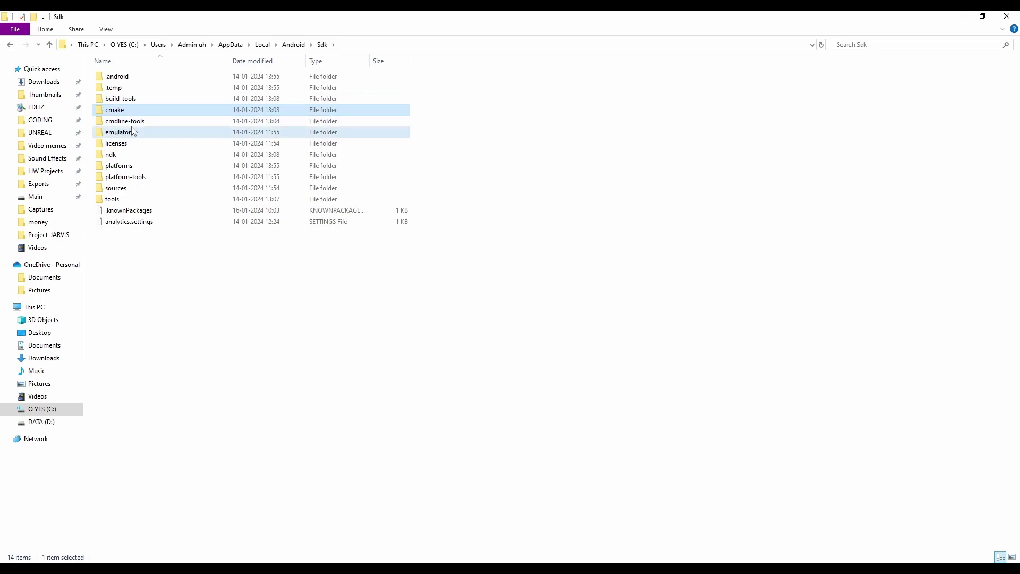
{"action": "key", "text": "BackSpace"}
{"action": "double_click", "coordinate": [124, 121]}
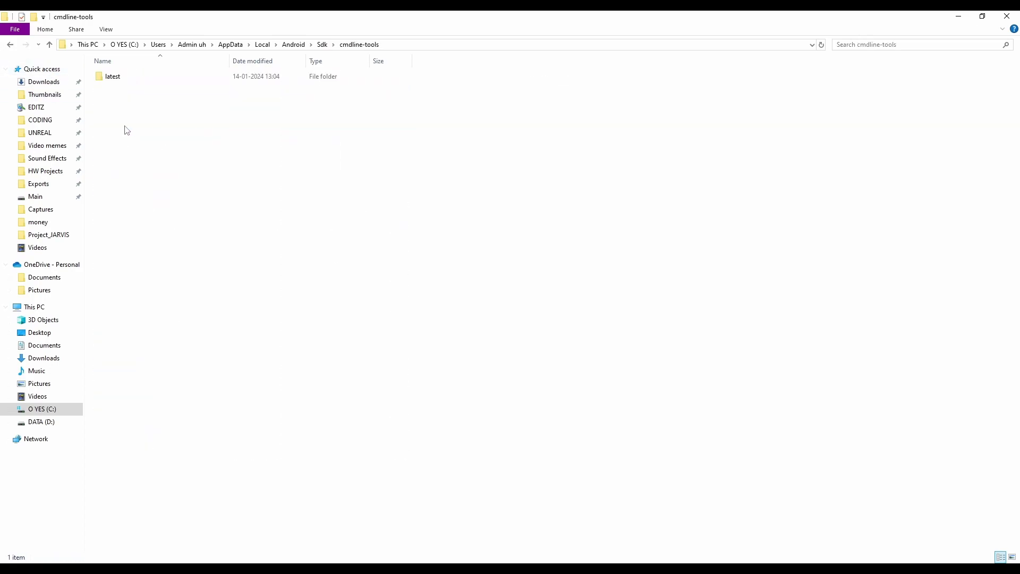
- Look at the new-item options in cmdline-tools without creating anything, and open and refresh the latest folder
{"action": "right_click", "coordinate": [161, 122]}
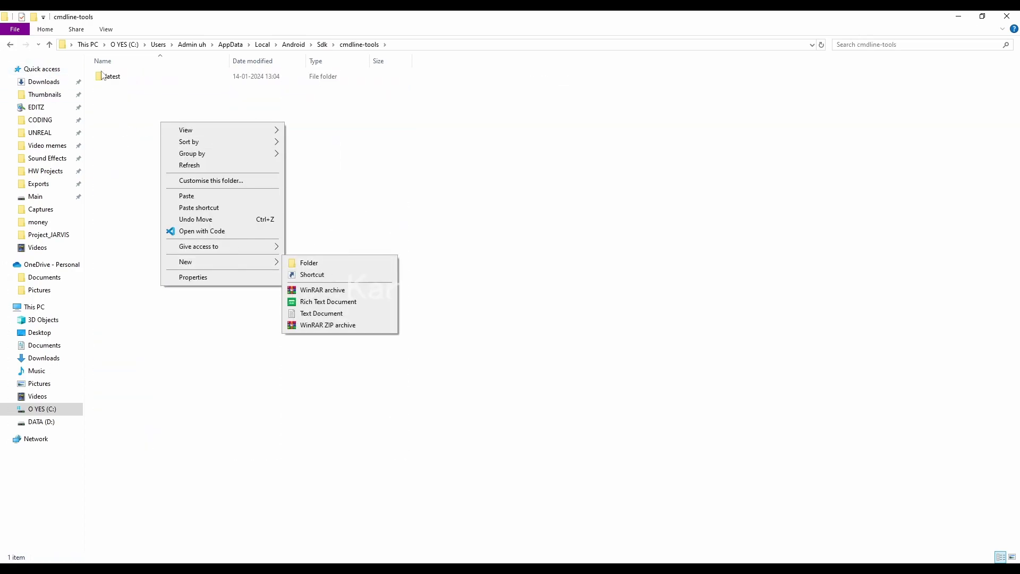
{"action": "left_click", "coordinate": [132, 133]}
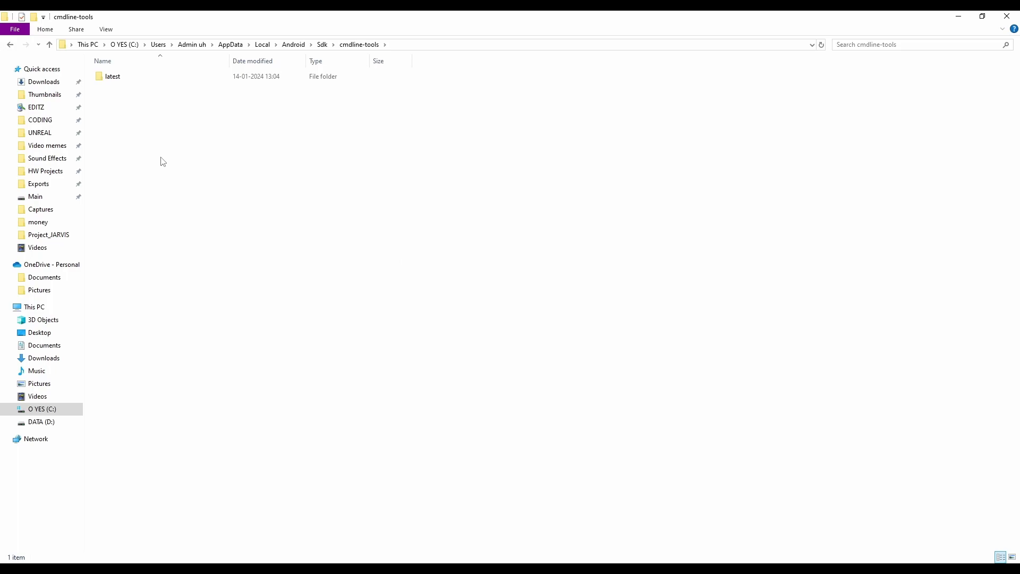
{"action": "double_click", "coordinate": [111, 80]}
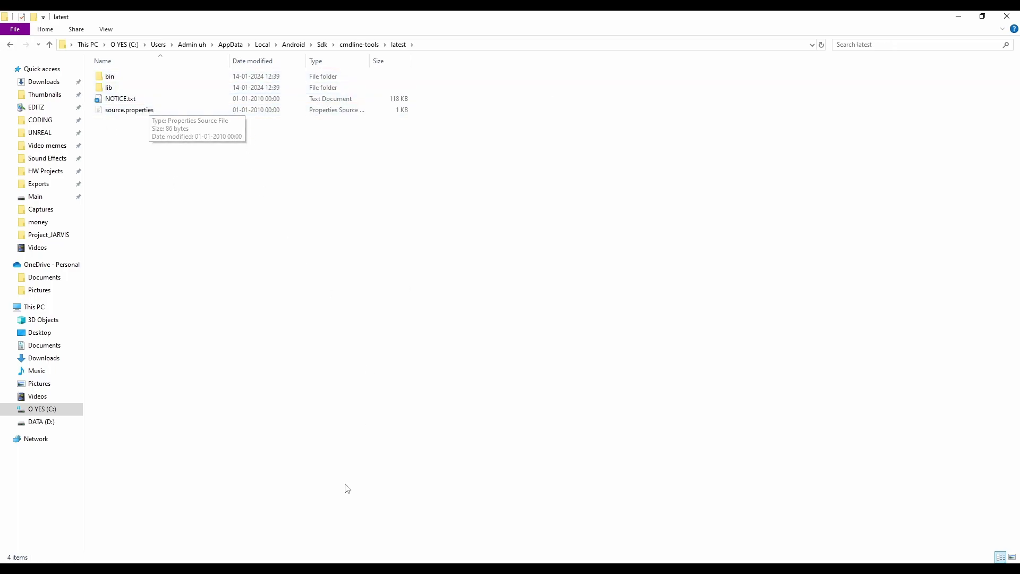
{"action": "right_click", "coordinate": [319, 217]}
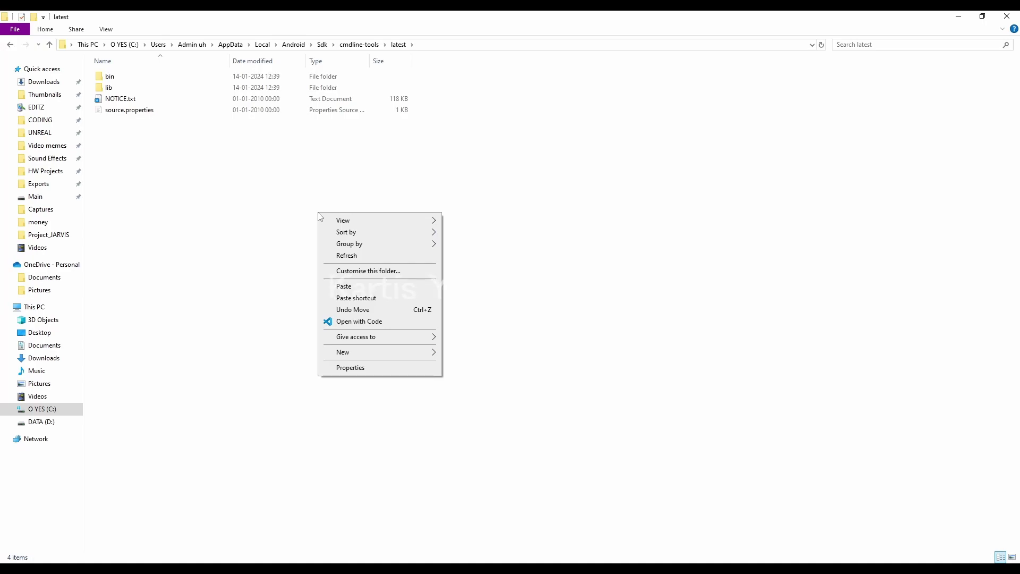
{"action": "left_click", "coordinate": [346, 256]}
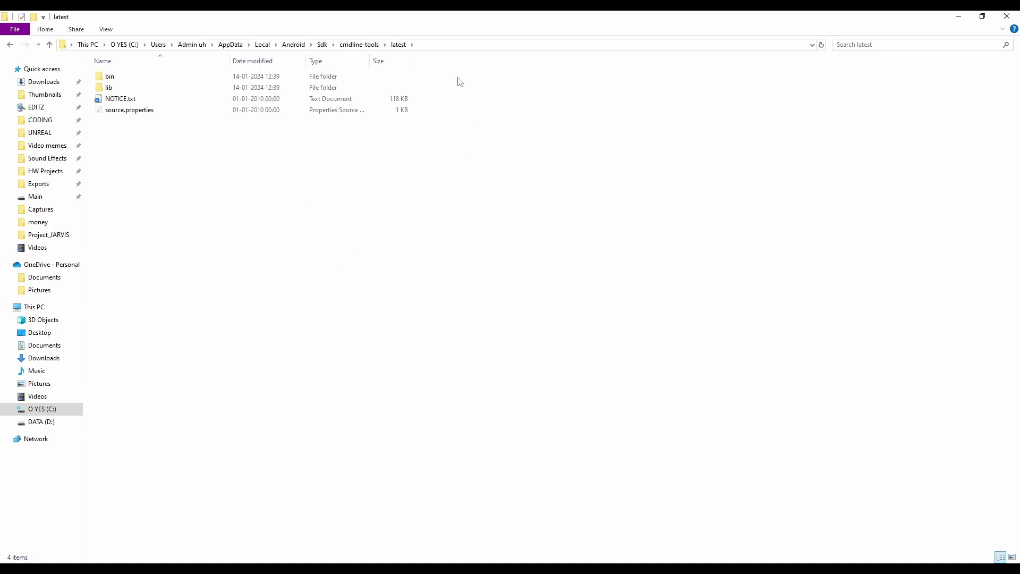
- Go to the UE_5.2\Engine\Extras\Android folder and open SetupAndroid.bat in VS Code, allowing the untrusted file
{"action": "left_click", "coordinate": [959, 16]}
{"action": "left_click", "coordinate": [132, 526]}
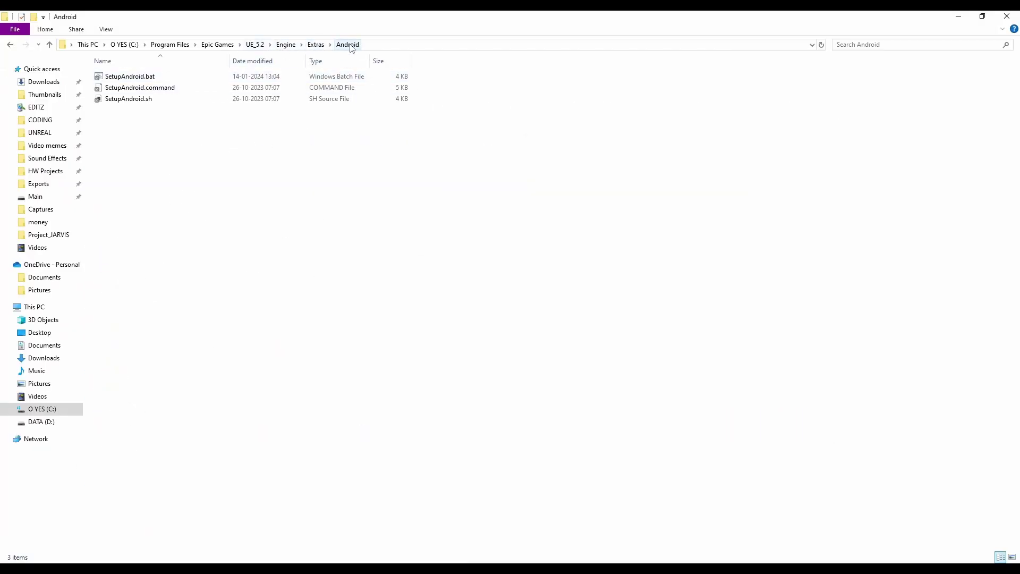
{"action": "left_click", "coordinate": [169, 81]}
{"action": "left_click", "coordinate": [141, 82]}
{"action": "right_click", "coordinate": [140, 82]}
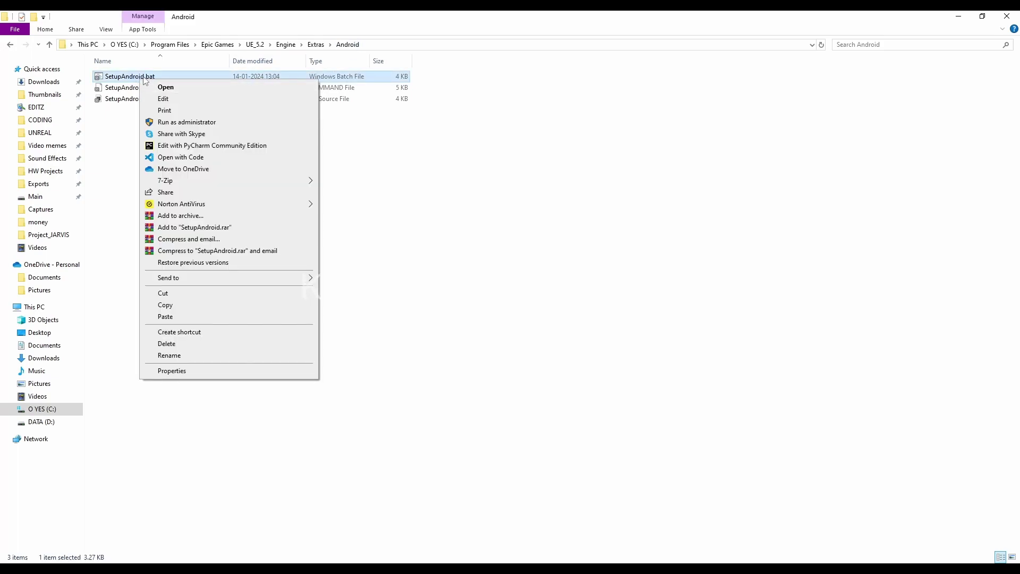
{"action": "left_click", "coordinate": [204, 157]}
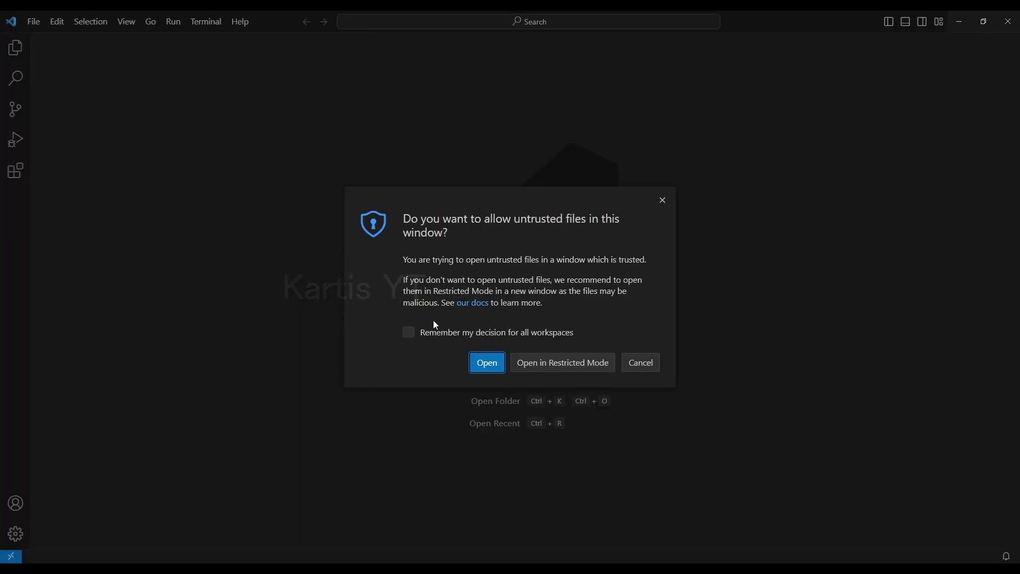
{"action": "key", "text": "Return"}
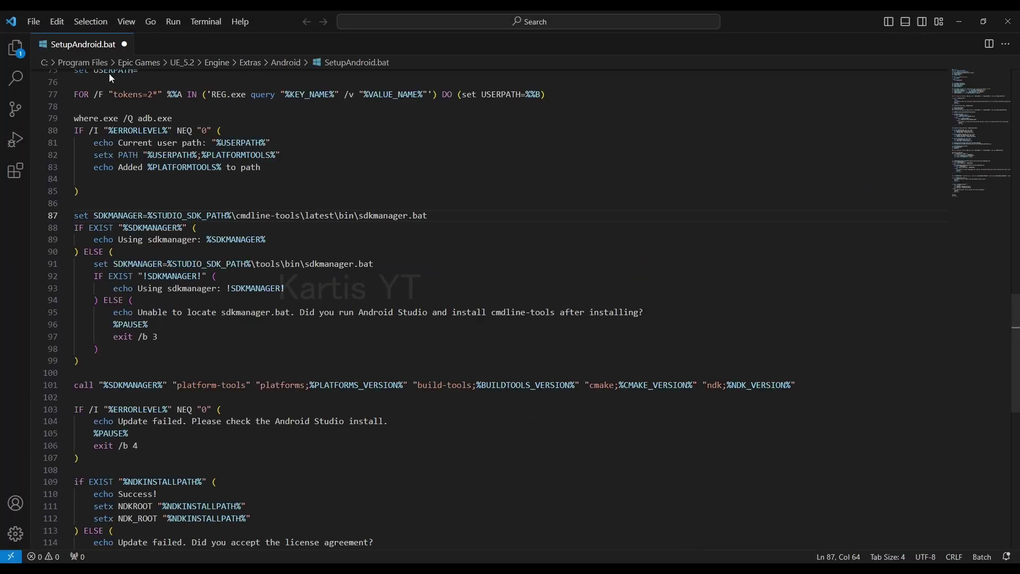
- Examine the SDKMANAGER block on lines 87 to 98 of SetupAndroid.bat, including the cmdline-tools\latest\bin\sdkmanager.bat path
{"action": "scroll", "coordinate": [194, 357], "scroll_direction": "up", "scroll_amount": 4}
{"action": "scroll", "coordinate": [84, 303], "scroll_direction": "down", "scroll_amount": 3}
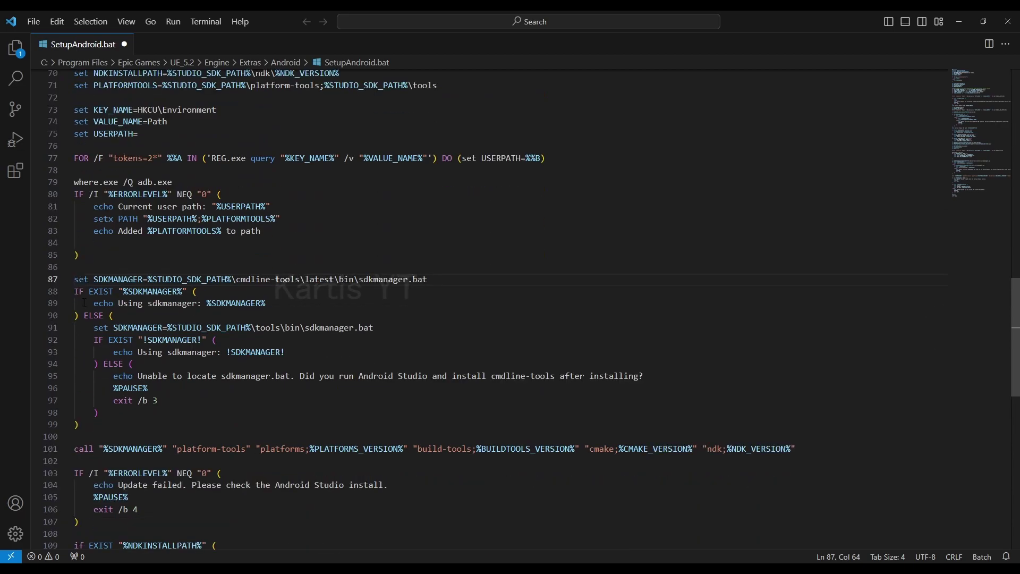
{"action": "left_click_drag", "start_coordinate": [84, 280], "coordinate": [290, 282]}
{"action": "left_click", "coordinate": [296, 303]}
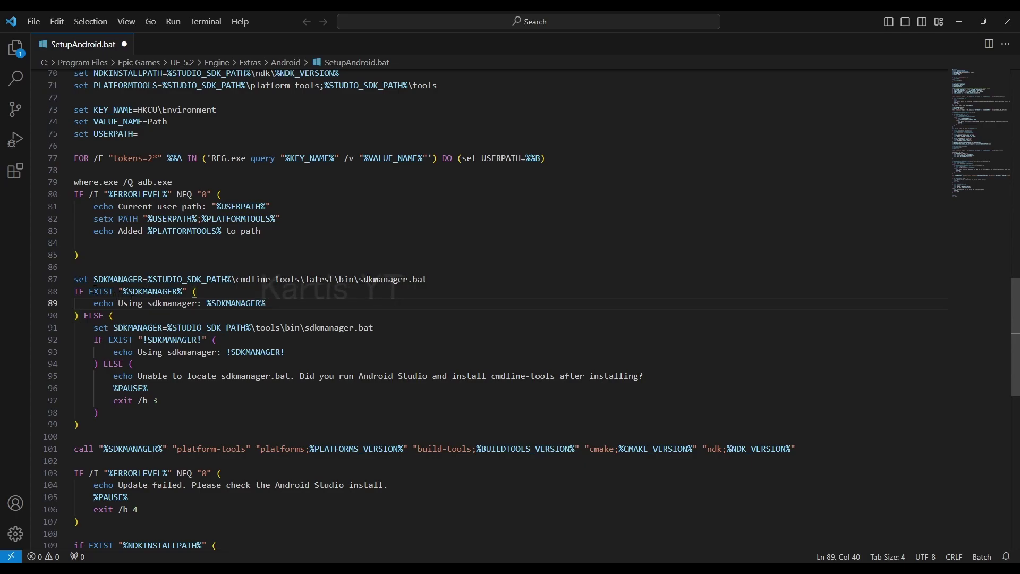
{"action": "left_click_drag", "start_coordinate": [75, 279], "coordinate": [100, 412]}
{"action": "left_click", "coordinate": [197, 376]}
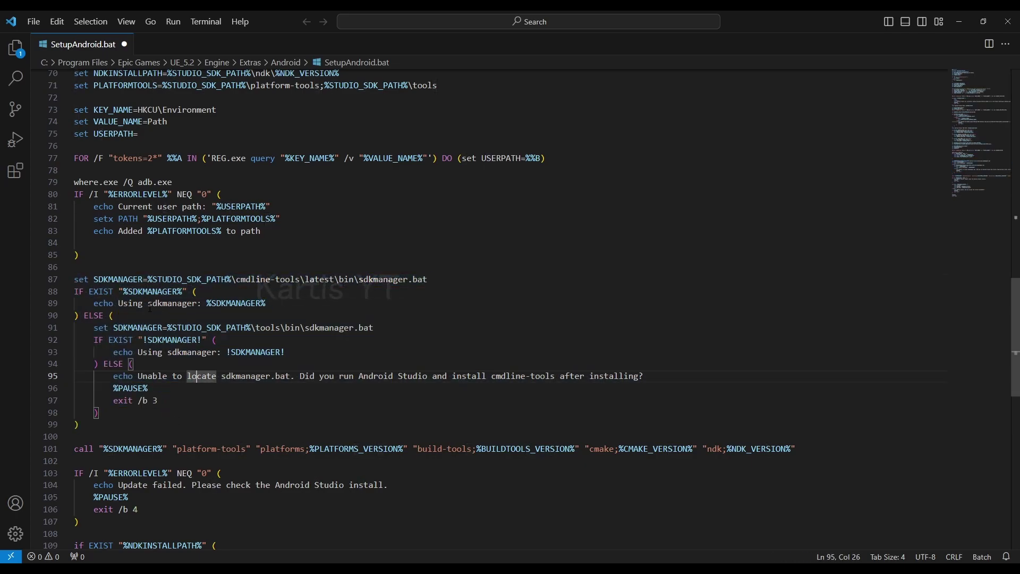
{"action": "triple_click", "coordinate": [144, 292]}
{"action": "left_click", "coordinate": [236, 304]}
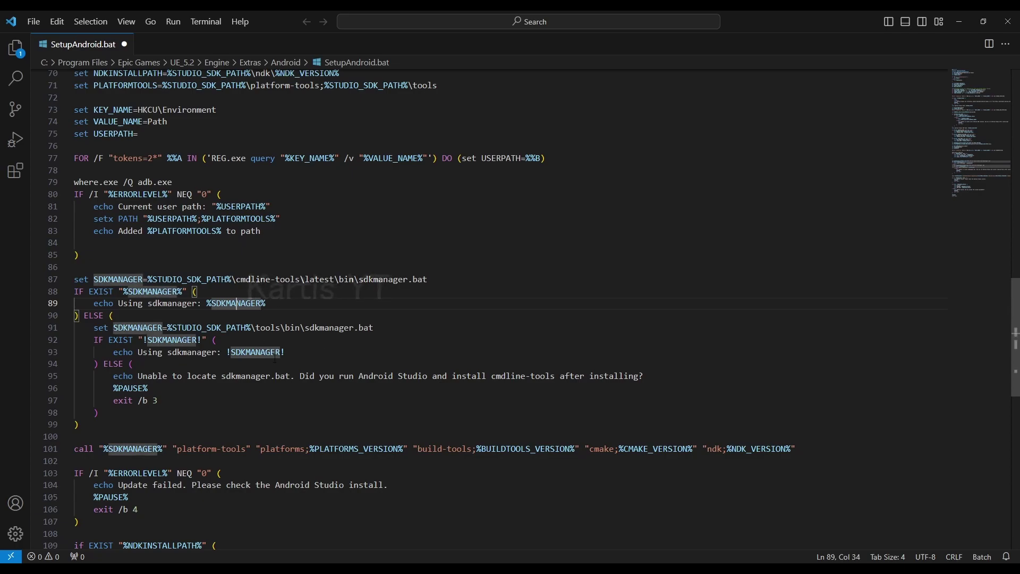
{"action": "left_click", "coordinate": [342, 336]}
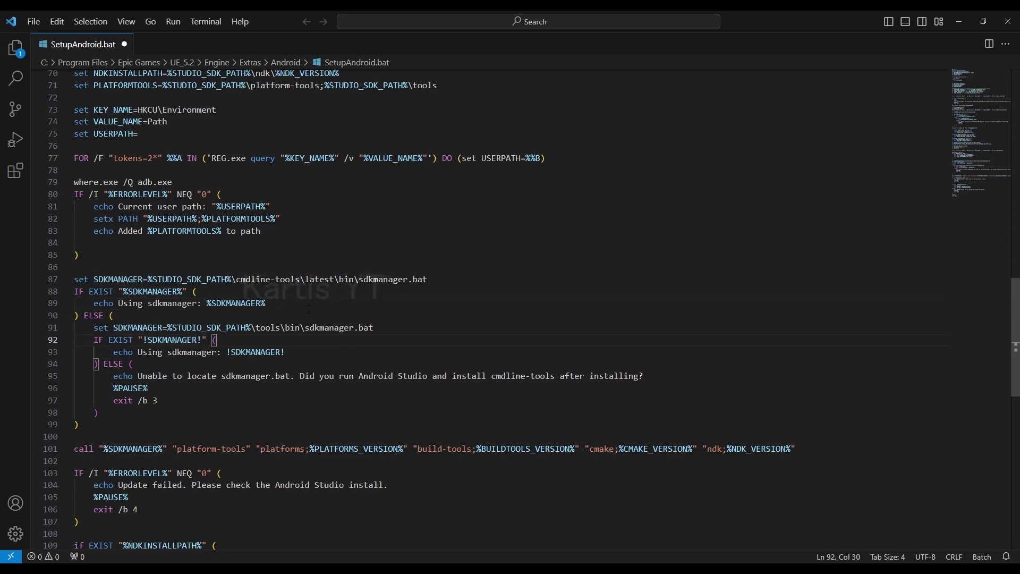
{"action": "left_click", "coordinate": [251, 270]}
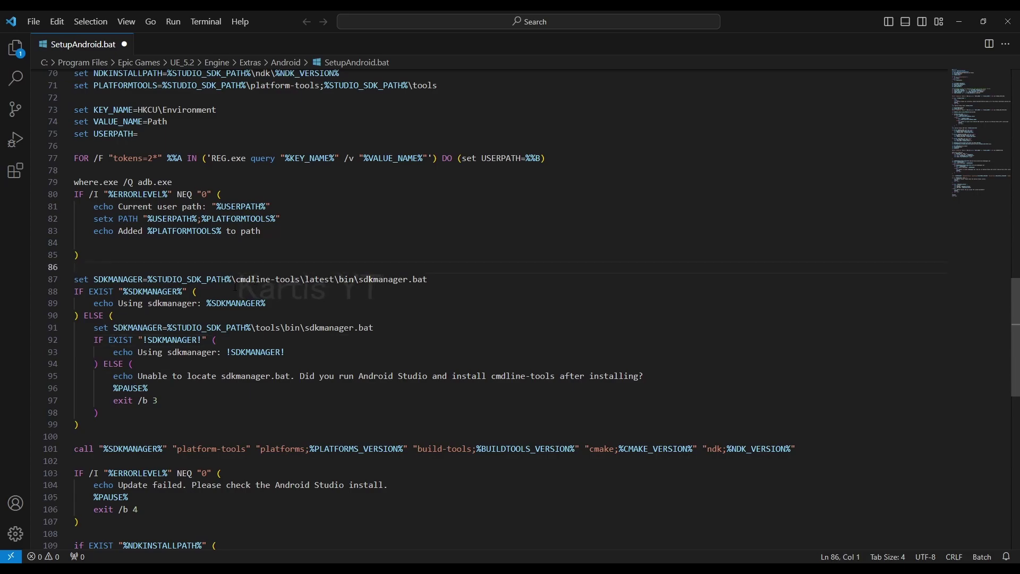
{"action": "left_click_drag", "start_coordinate": [237, 279], "coordinate": [423, 280]}
{"action": "left_click", "coordinate": [436, 275]}
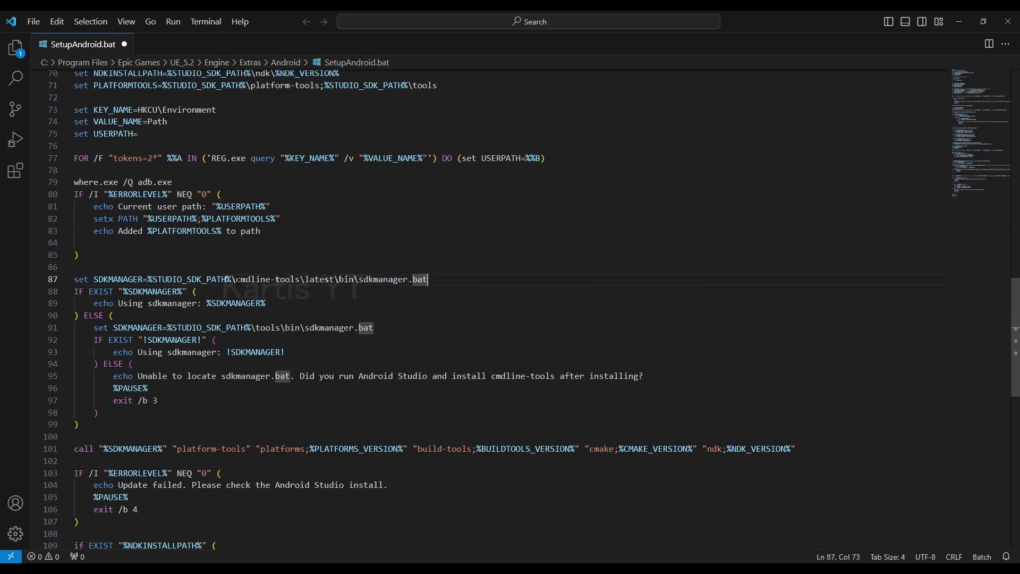
- Review the cmdline-tools\latest\bin\sdkmanager.bat path assigned to SDKMANAGER on line 87 of SetupAndroid.bat
{"action": "left_click_drag", "start_coordinate": [237, 280], "coordinate": [429, 283]}
{"action": "left_click", "coordinate": [369, 286]}
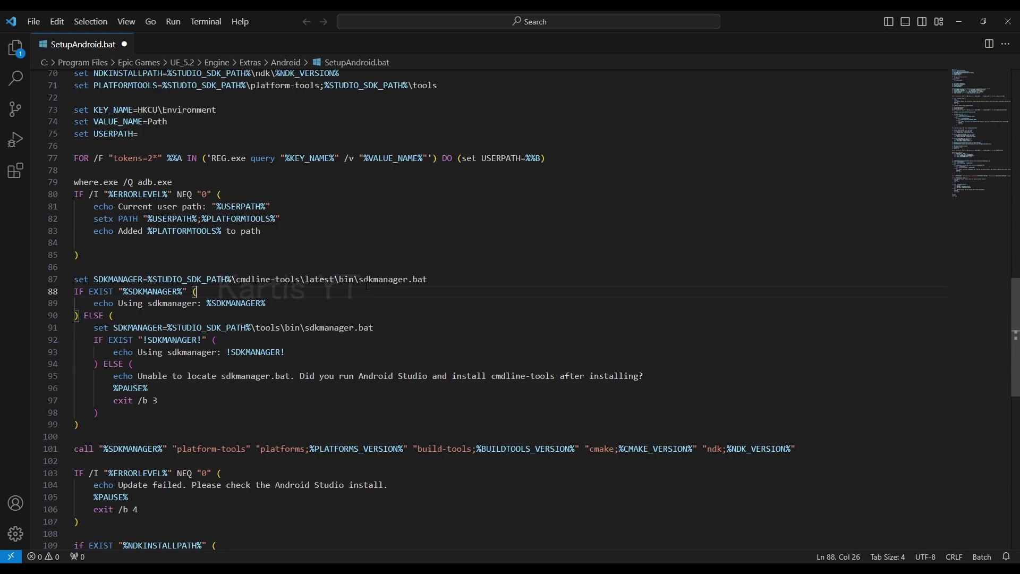
{"action": "left_click_drag", "start_coordinate": [236, 293], "coordinate": [409, 280]}
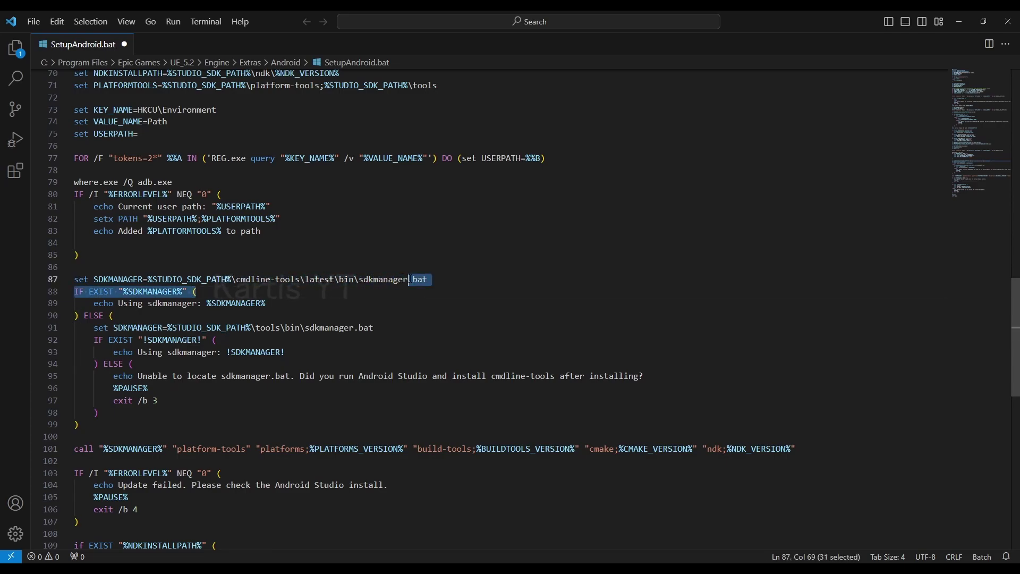
{"action": "left_click", "coordinate": [420, 280]}
{"action": "left_click", "coordinate": [271, 279]}
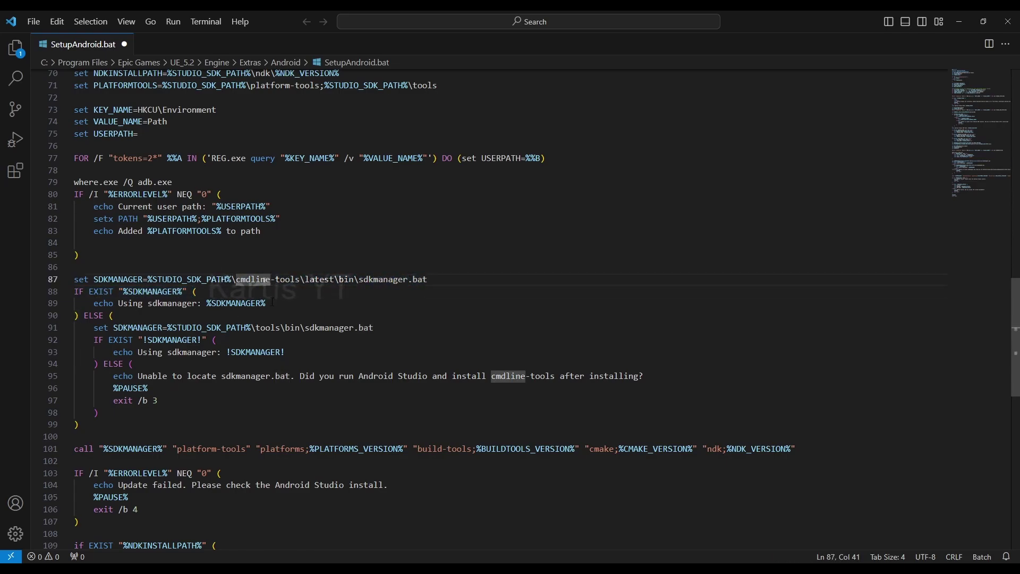
{"action": "double_click", "coordinate": [421, 280]}
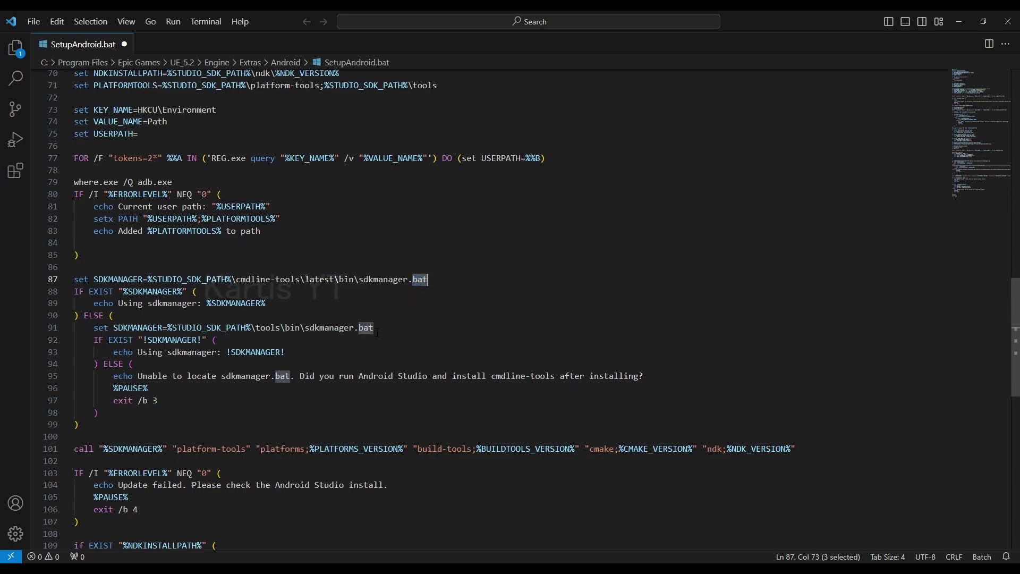
- Switch to File Explorer beside the script, go up to the Sdk folder and open cmdline-tools\latest\bin to check its contents
{"action": "mouse_move", "coordinate": [219, 569]}
{"action": "left_click", "coordinate": [247, 516]}
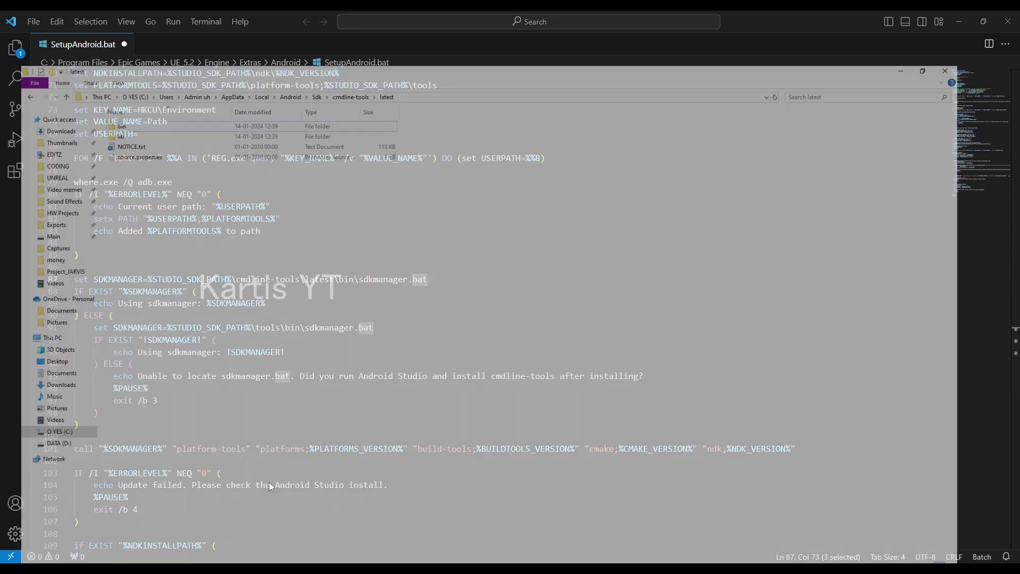
{"action": "double_click", "coordinate": [401, 15]}
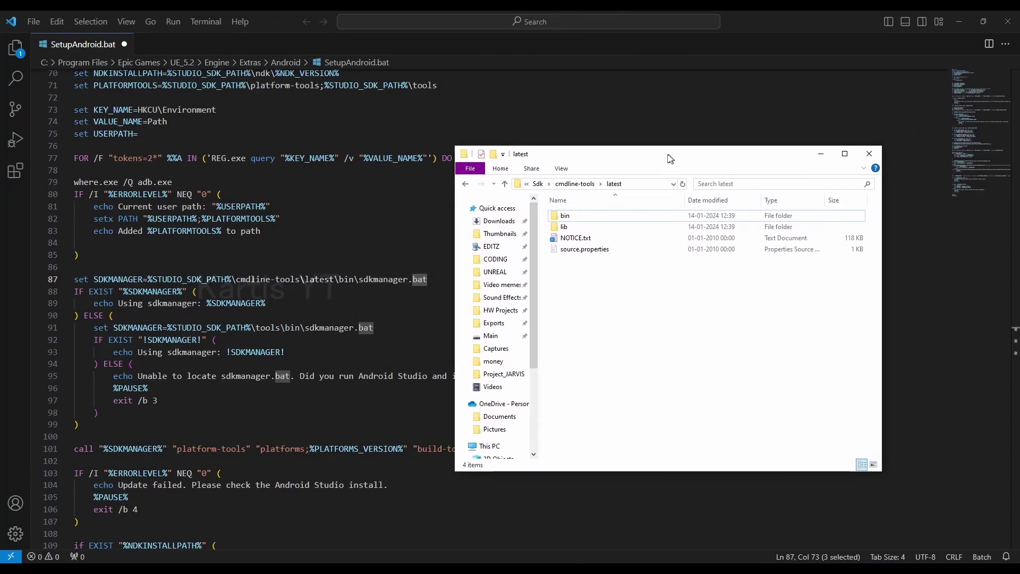
{"action": "left_click", "coordinate": [565, 184]}
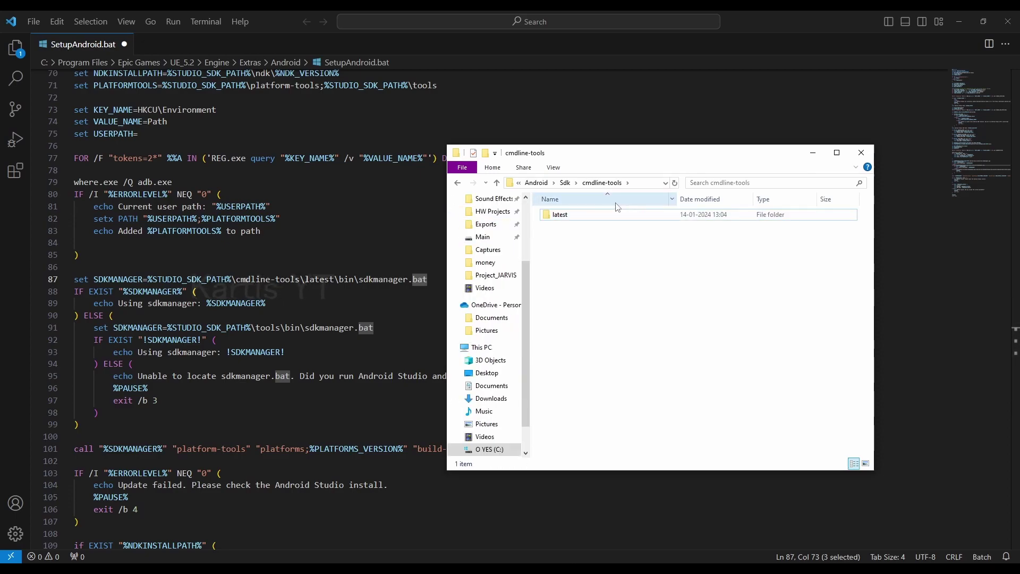
{"action": "left_click", "coordinate": [566, 183]}
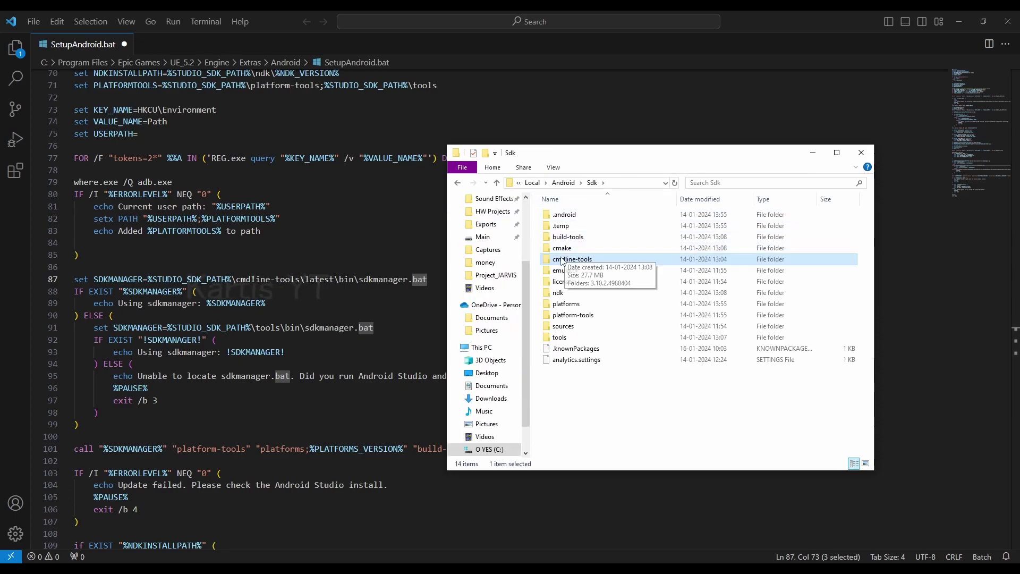
{"action": "double_click", "coordinate": [565, 260]}
{"action": "double_click", "coordinate": [564, 215]}
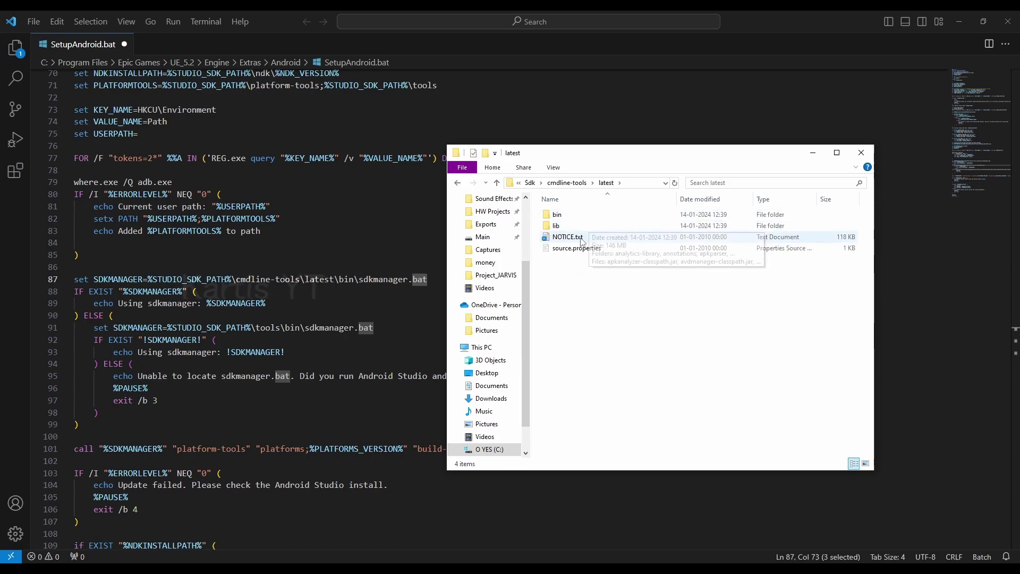
{"action": "left_click", "coordinate": [566, 216]}
{"action": "double_click", "coordinate": [566, 218]}
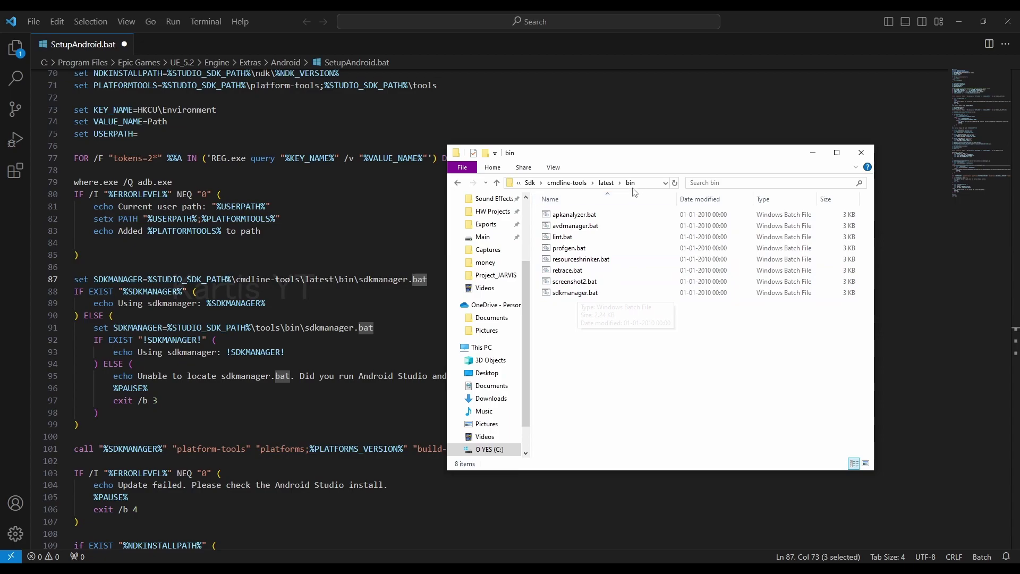
- Return to VS Code and compare the line 87 sdkmanager.bat path in SetupAndroid.bat with the bin folder's location
{"action": "left_click", "coordinate": [273, 278]}
{"action": "left_click_drag", "start_coordinate": [240, 279], "coordinate": [398, 279]}
{"action": "left_click", "coordinate": [408, 277]}
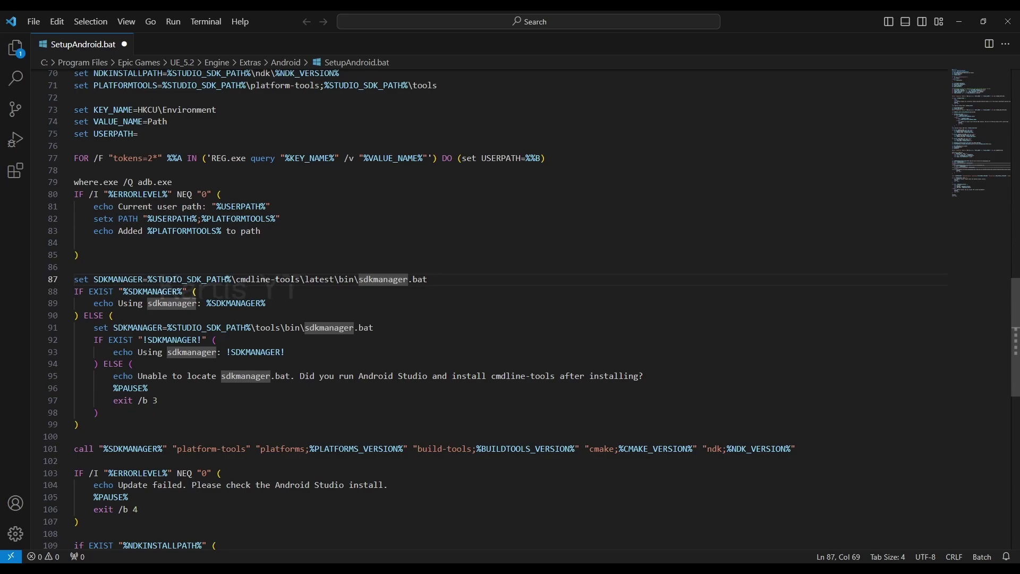
{"action": "left_click", "coordinate": [430, 279]}
{"action": "mouse_move", "coordinate": [241, 279]}
{"action": "left_mouse_down"}
{"action": "mouse_move", "coordinate": [432, 279]}
{"action": "mouse_move", "coordinate": [220, 279]}
{"action": "mouse_move", "coordinate": [240, 279]}
{"action": "left_mouse_up"}
{"action": "left_click", "coordinate": [430, 279]}
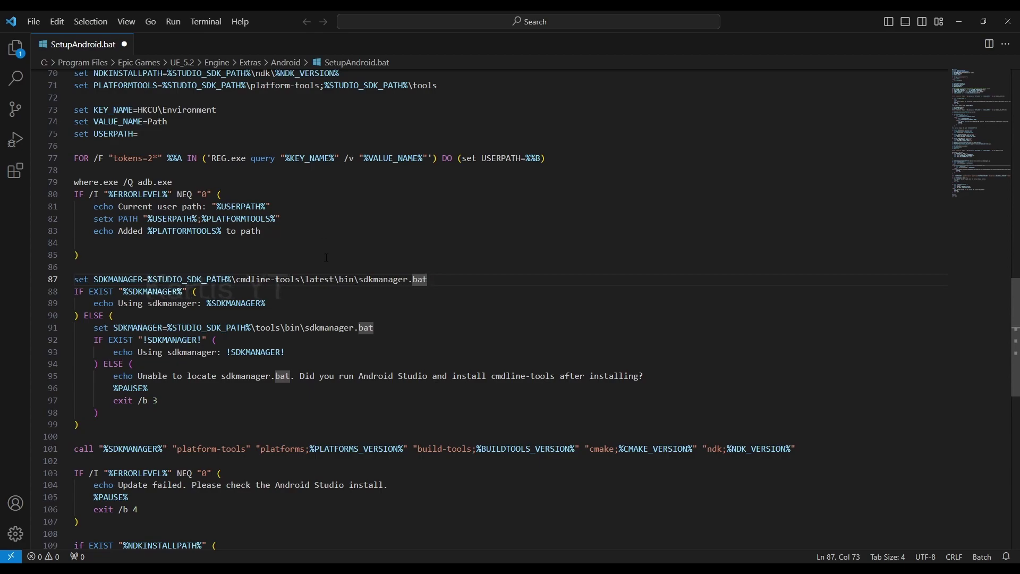
- Close VS Code and run SetupAndroid.bat from the UE_5.2\Engine\Extras\Android folder
{"action": "left_click", "coordinate": [1008, 22]}
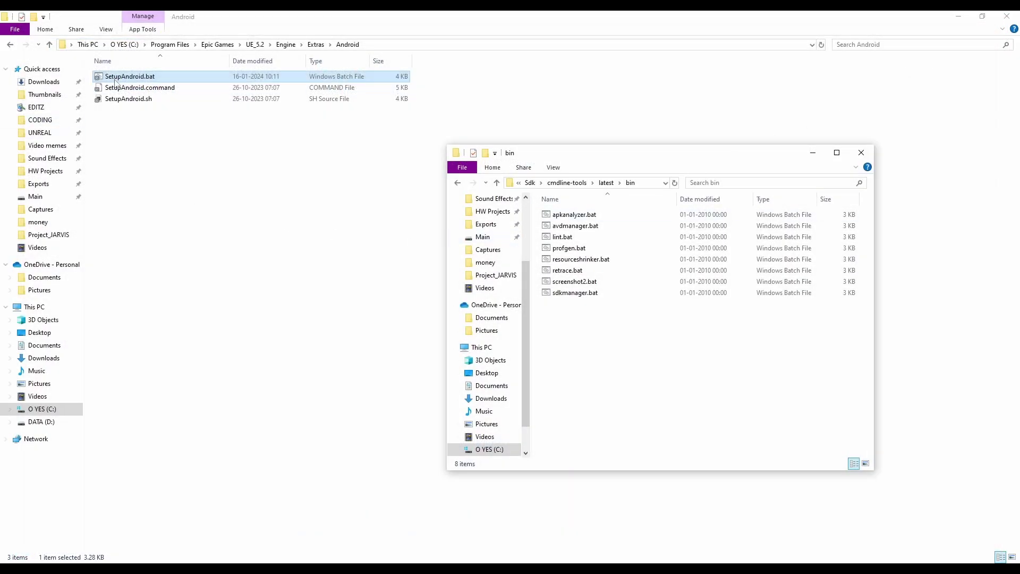
{"action": "right_click", "coordinate": [137, 76]}
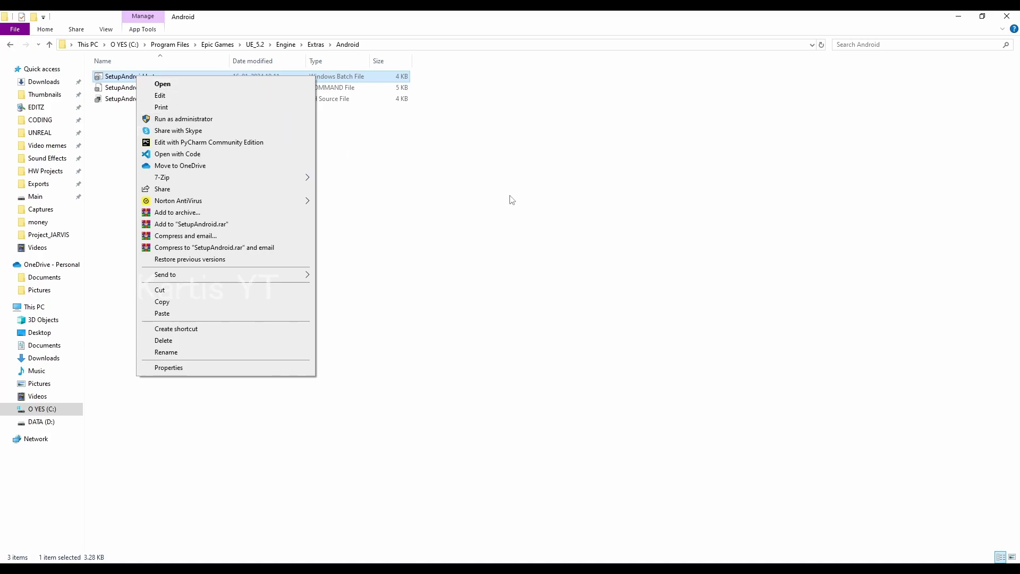
{"action": "left_click", "coordinate": [512, 200]}
{"action": "left_click", "coordinate": [140, 79]}
{"action": "right_click", "coordinate": [138, 80]}
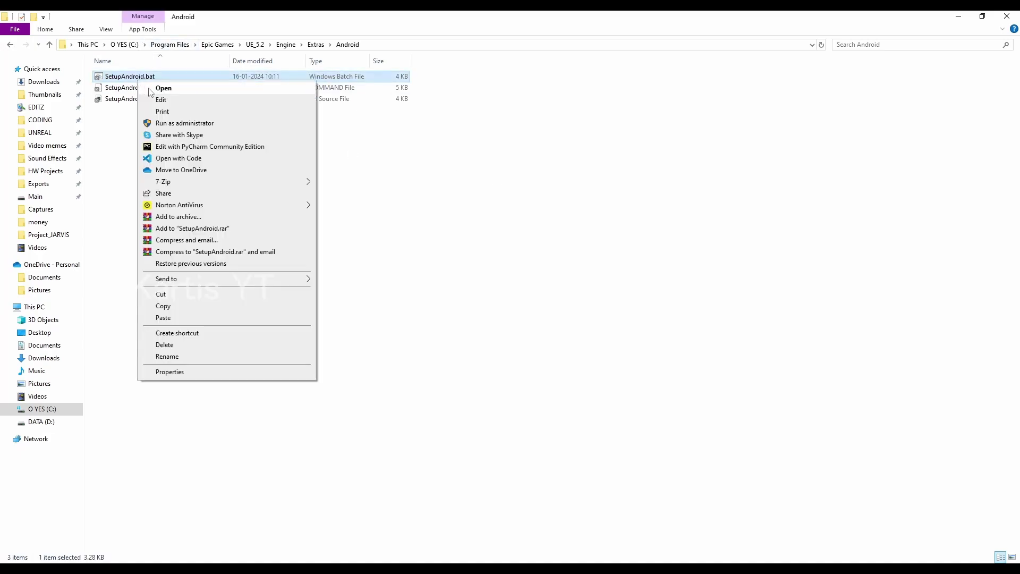
{"action": "left_click", "coordinate": [149, 89]}
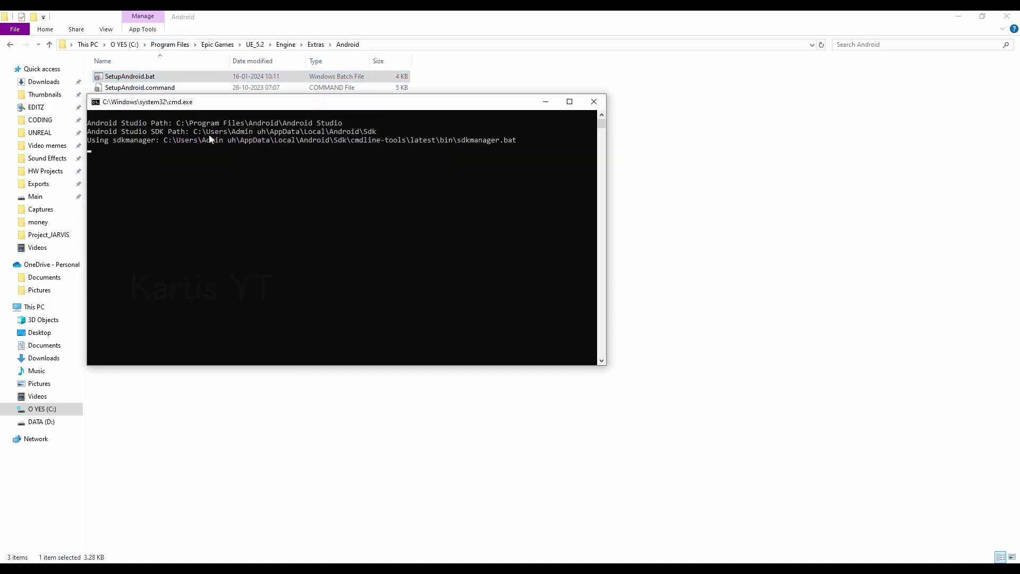
- Examine the SetupAndroid.bat output in the command window, including the SDK path, sdkmanager path and update status
{"action": "left_click_drag", "start_coordinate": [141, 166], "coordinate": [36, 168]}
{"action": "left_click", "coordinate": [225, 171]}
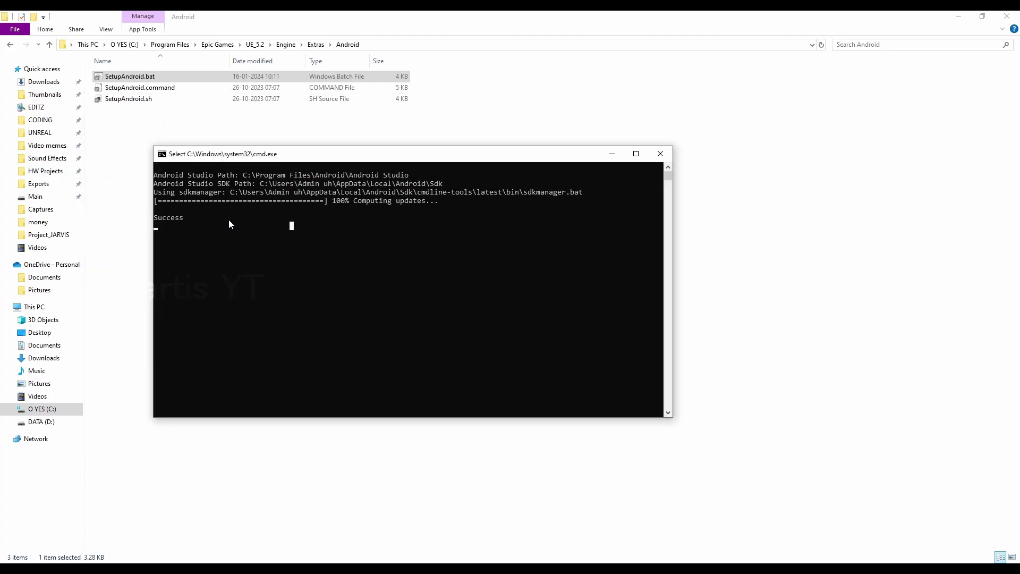
{"action": "left_click_drag", "start_coordinate": [214, 210], "coordinate": [365, 211]}
{"action": "left_click", "coordinate": [332, 208]}
{"action": "left_click", "coordinate": [232, 218]}
{"action": "left_click", "coordinate": [279, 235]}
{"action": "left_click_drag", "start_coordinate": [498, 260], "coordinate": [428, 253]}
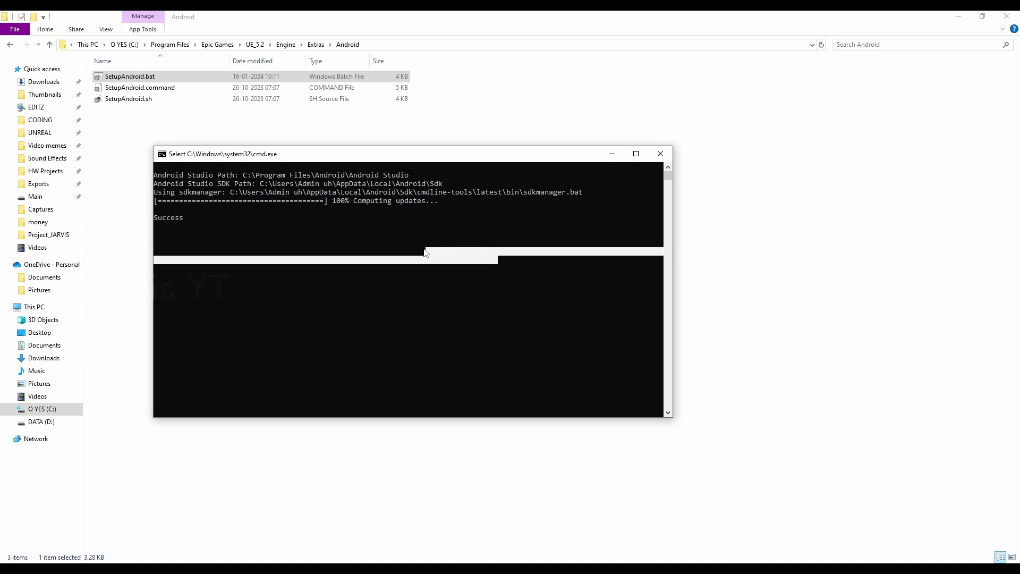